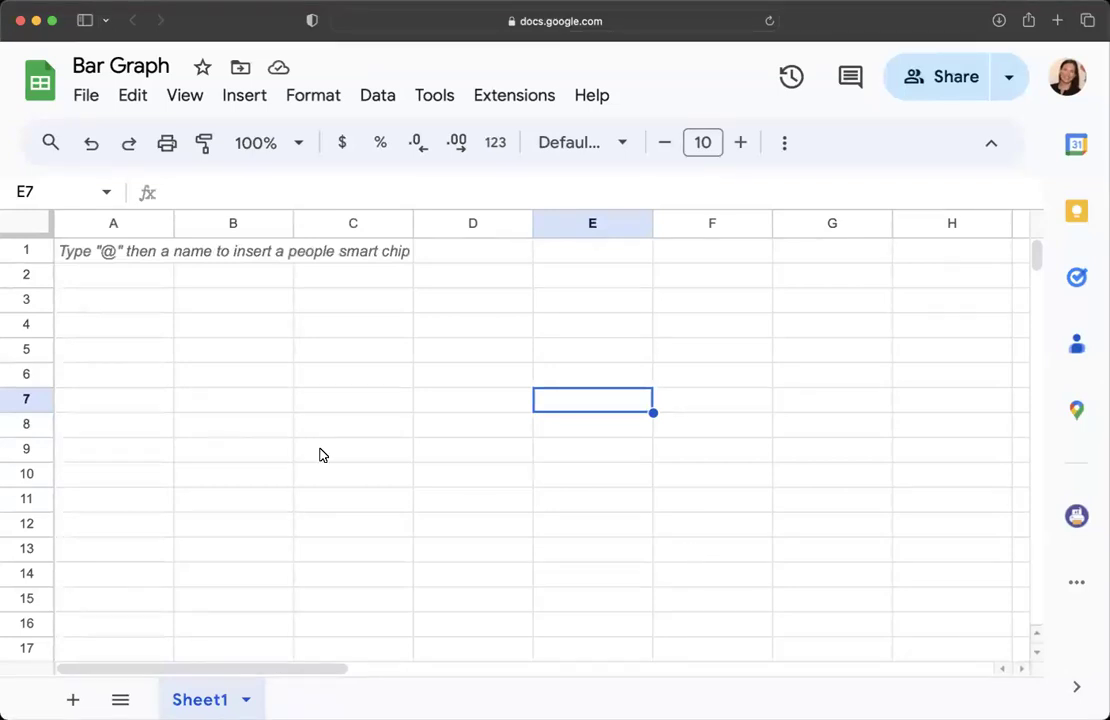
Step: Review jamovi's t-test Group Descriptives for gjss_Total: Woman mean 36.8261, Man mean 39.0877
click(763, 374)
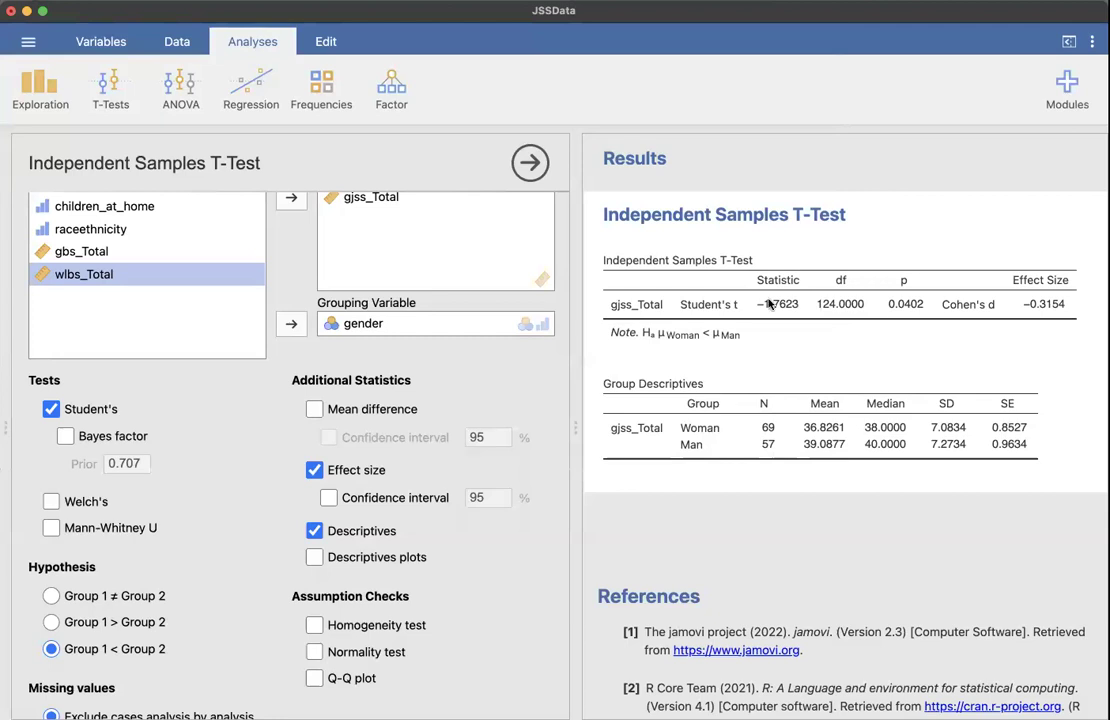
scroll(172, 296, up, 2)
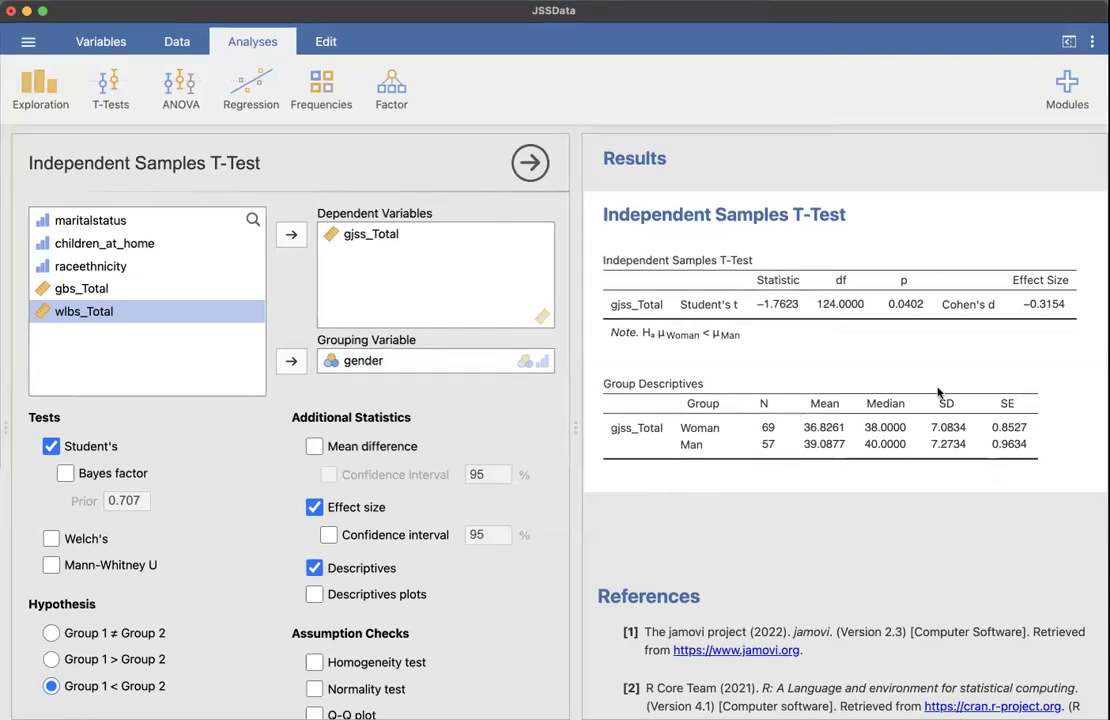
Step: Toggle jamovi's Descriptives option off and back on, keeping the group means, then return to the Bar Graph sheet
scroll(297, 516, down, 3)
click(314, 496)
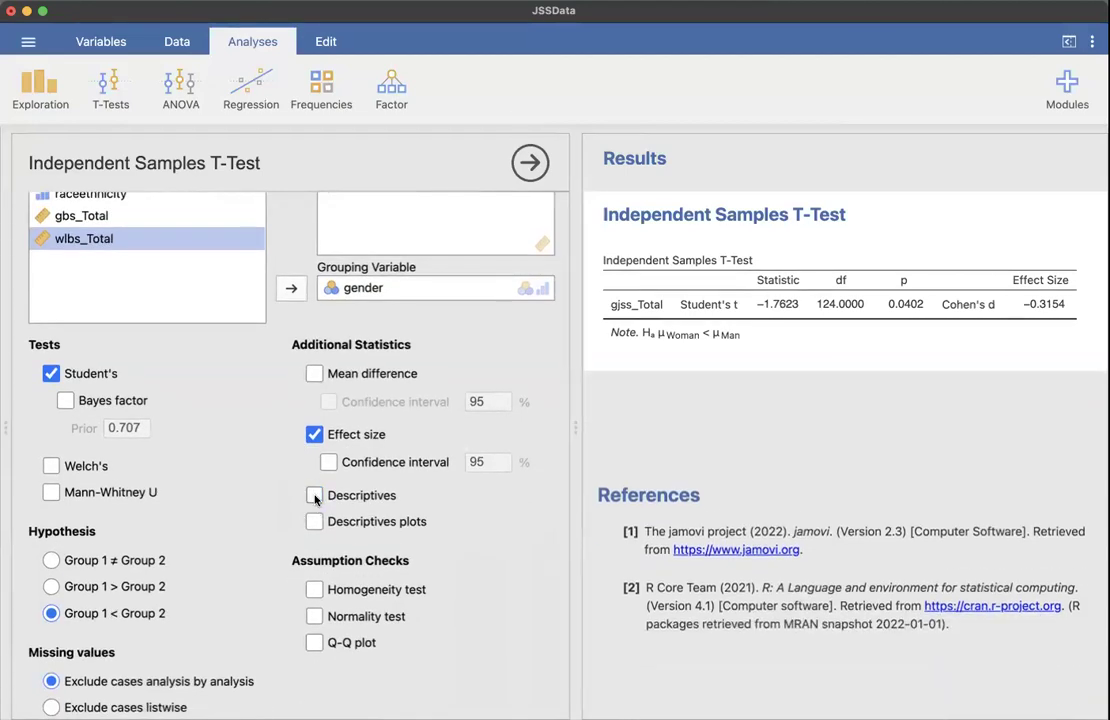
click(314, 495)
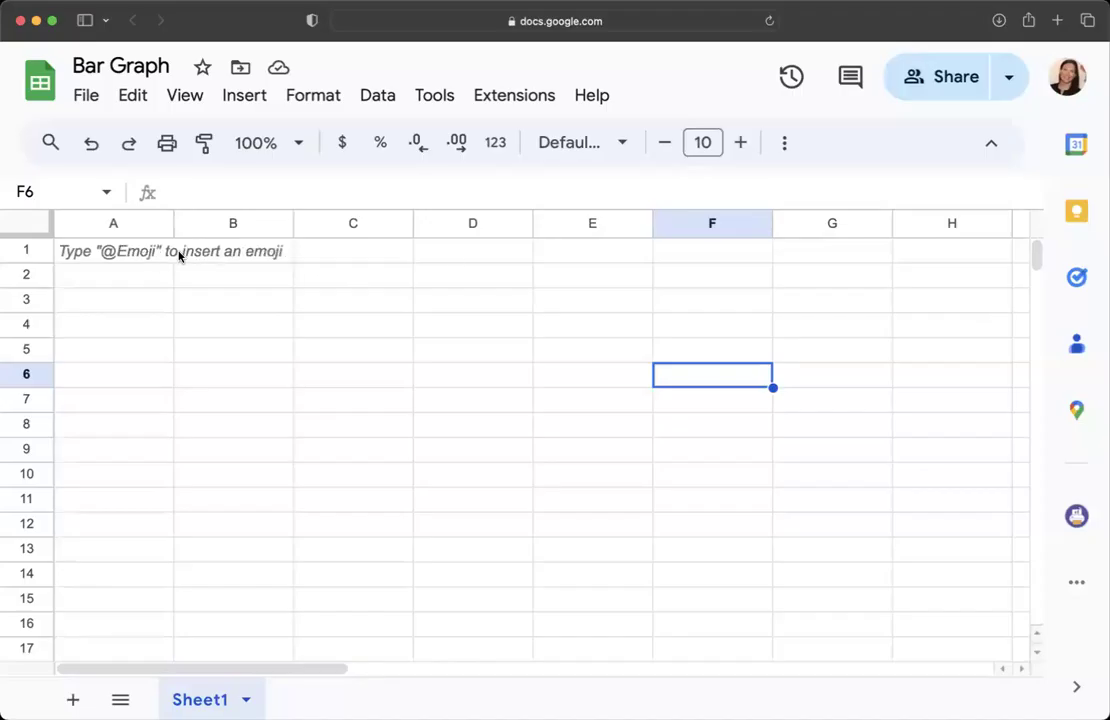
Step: Enter the group labels Women and Men in cells A1 and A2
click(180, 252)
click(130, 253)
text(Women)
key(Return)
text(Men)
key(Tab)
Step: Enter the means 36.83 and 39.09 in cells B1 and B2
click(233, 250)
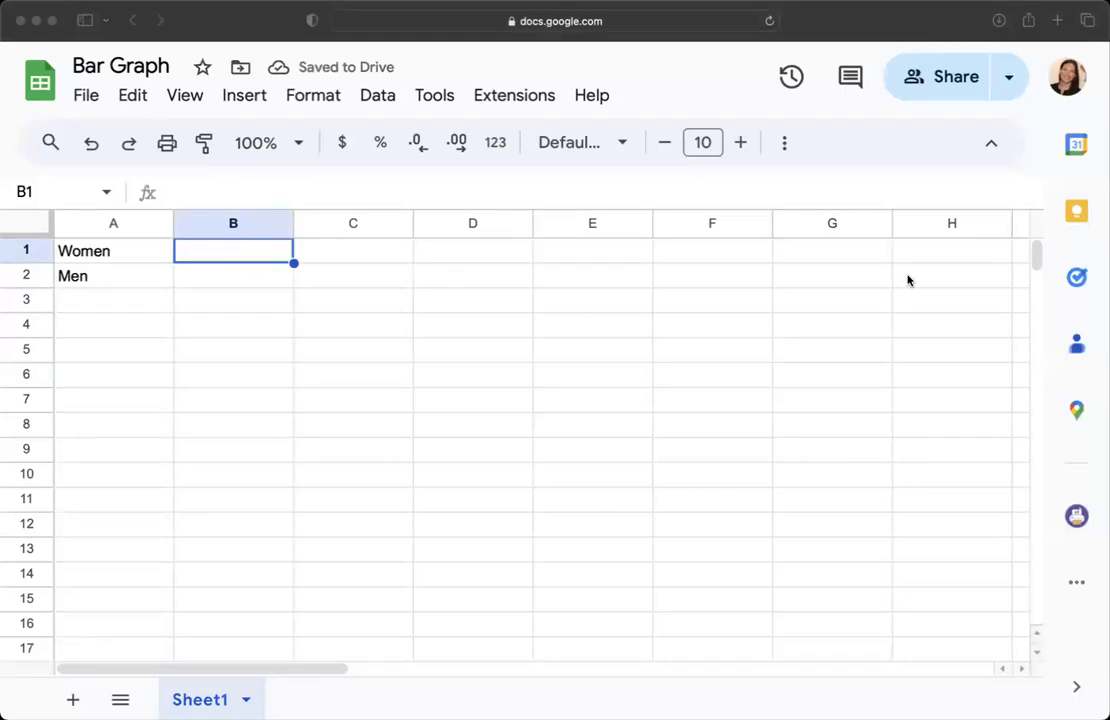
click(205, 256)
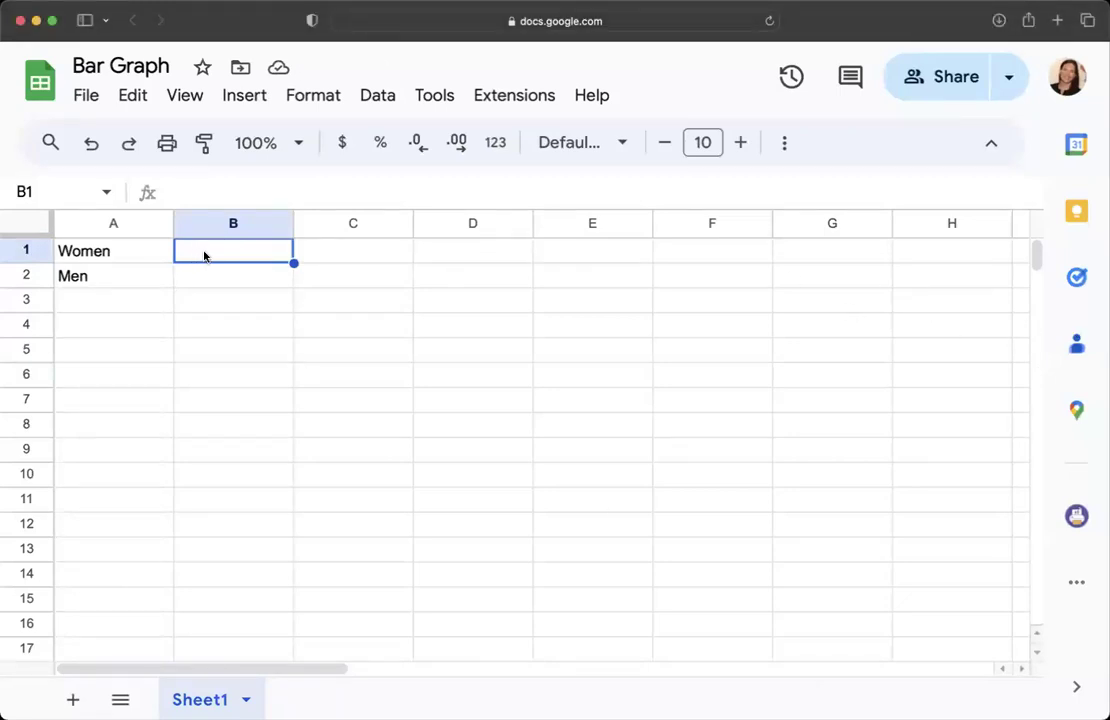
text(36)
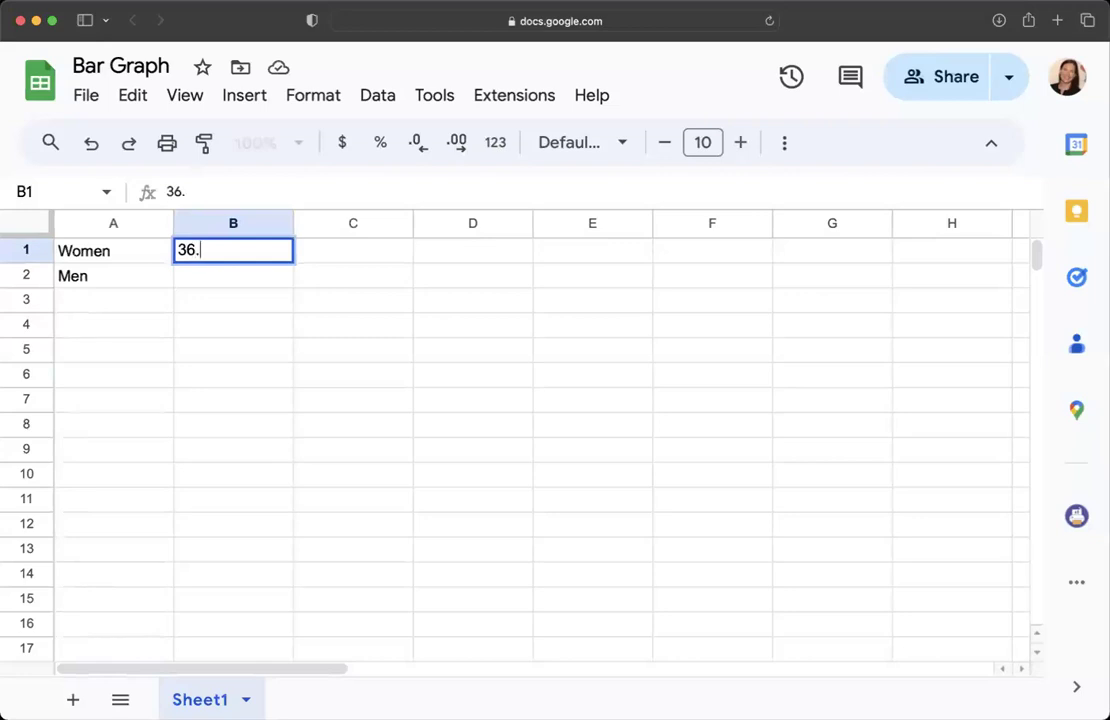
text(.83)
click(203, 280)
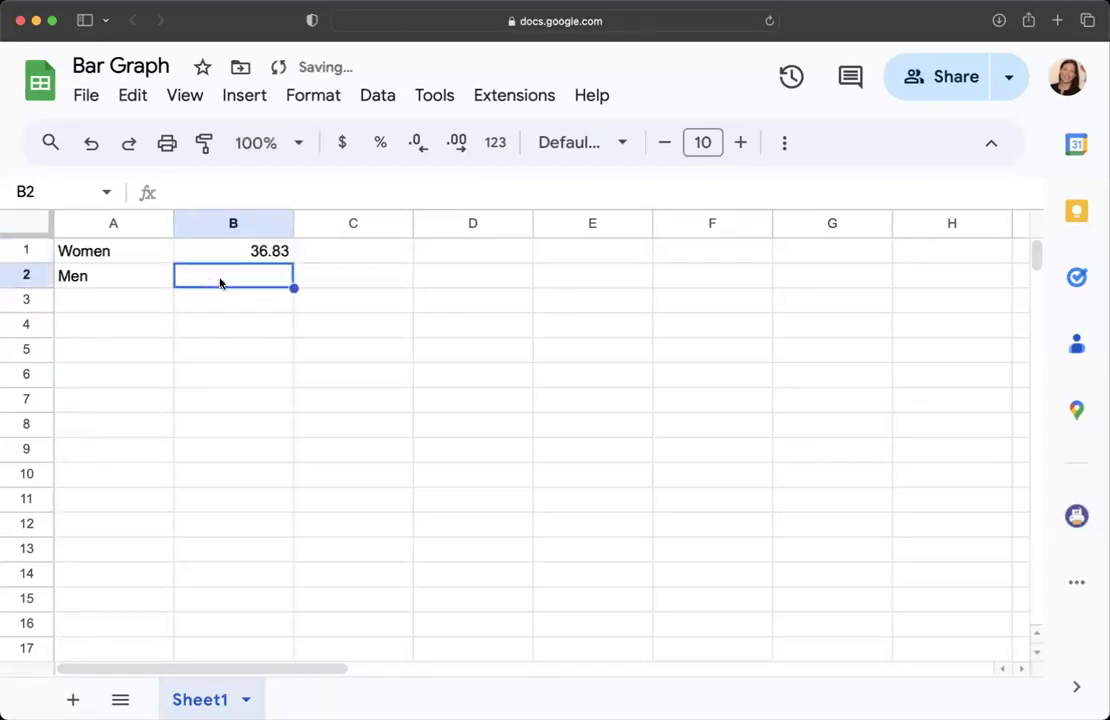
text(39.09)
click(334, 330)
Step: Insert a row above the data and add the header 'Job Satisfaction' in B1
click(25, 252)
right_click(25, 252)
click(110, 332)
click(255, 258)
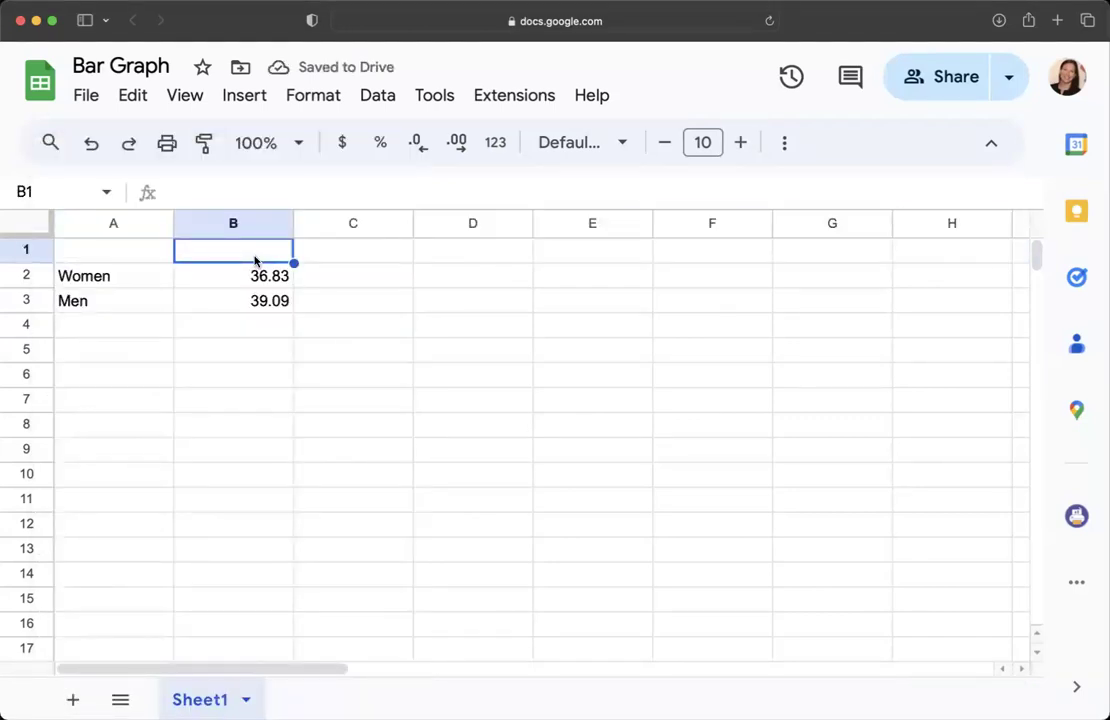
text(Job Sati)
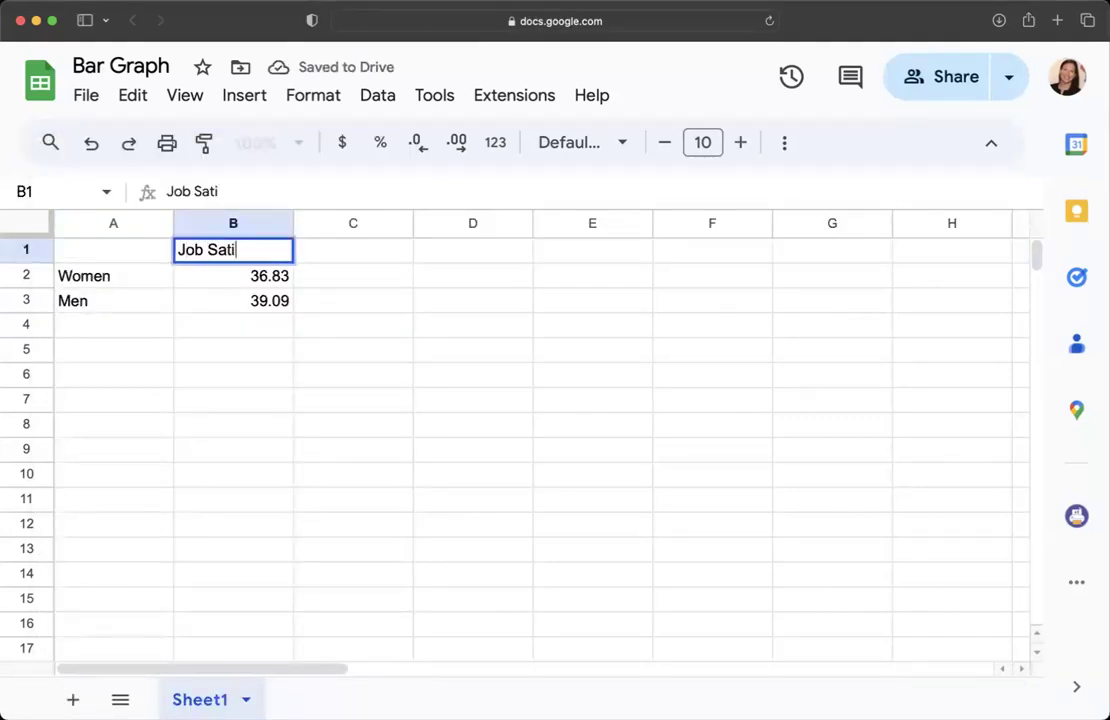
text(sfaction)
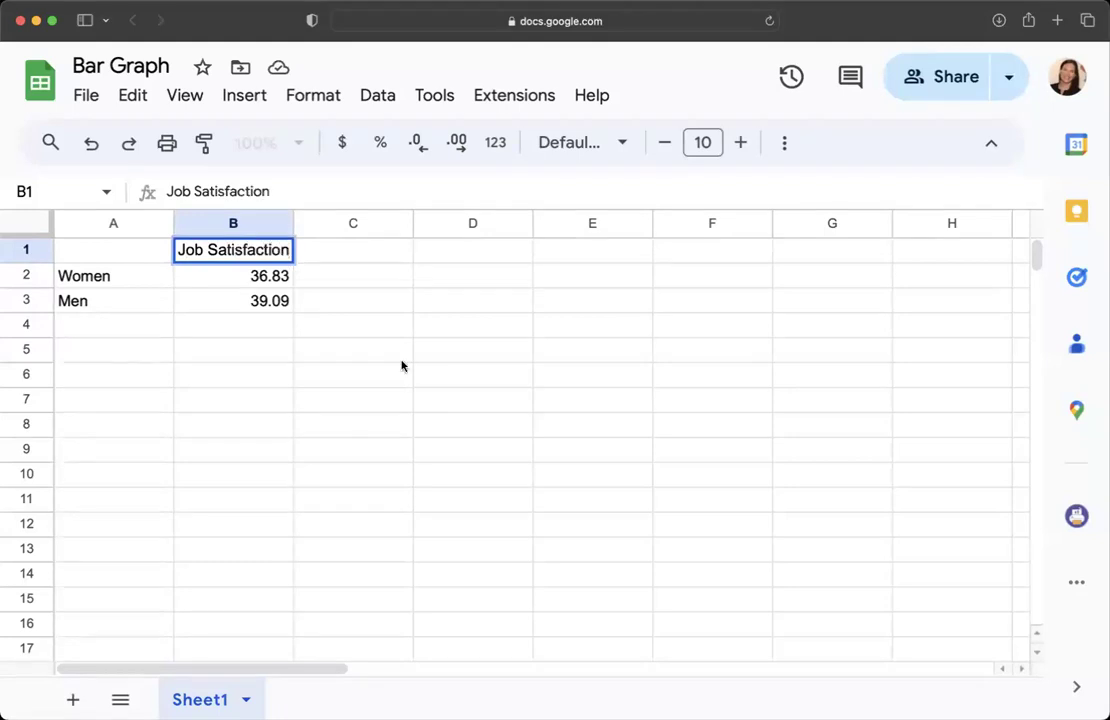
click(352, 348)
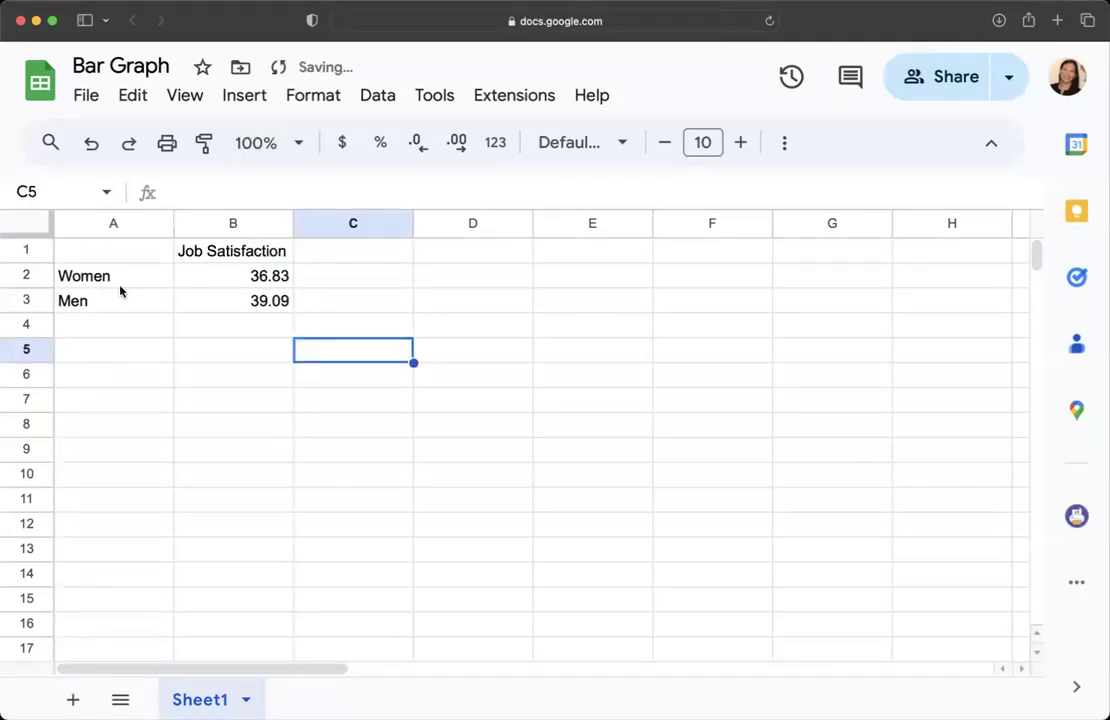
Step: Select A1:B3 and insert a chart from that range
drag(87, 284, 181, 310)
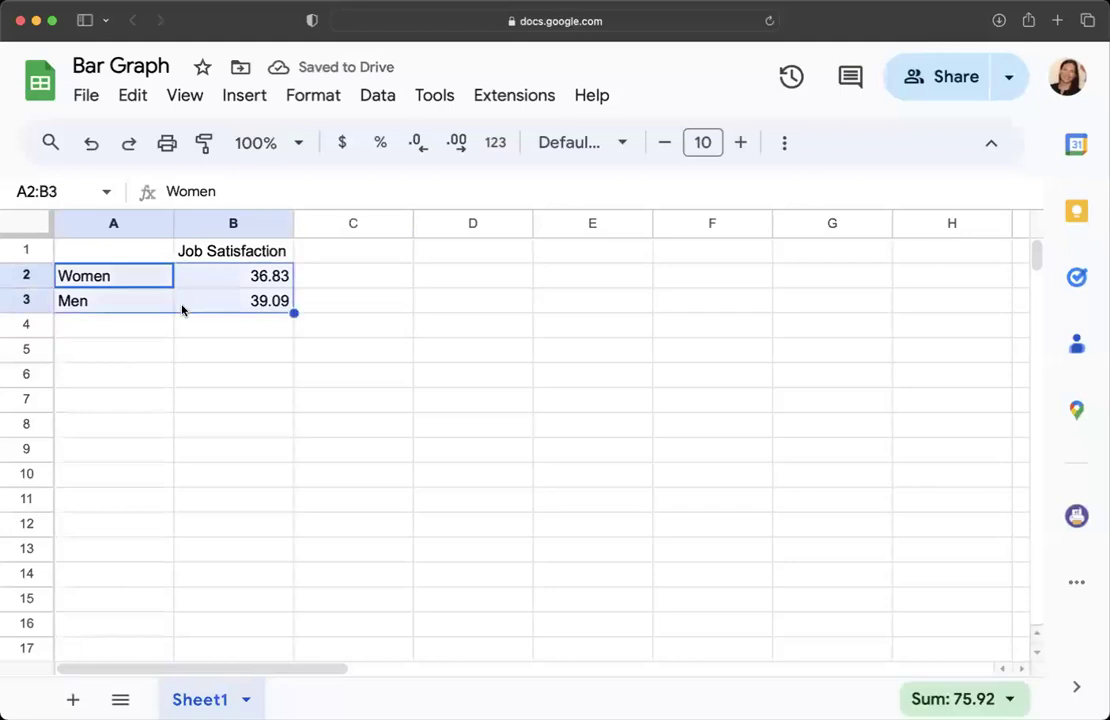
drag(144, 253, 228, 300)
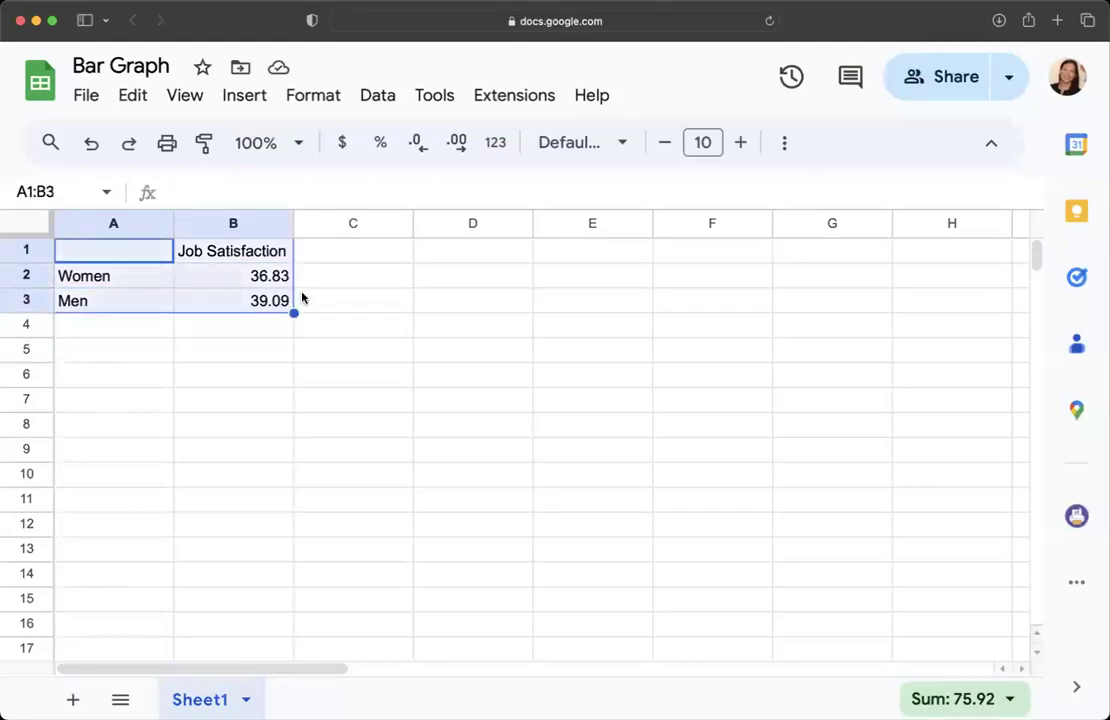
click(131, 326)
click(120, 254)
drag(120, 254, 211, 307)
click(248, 100)
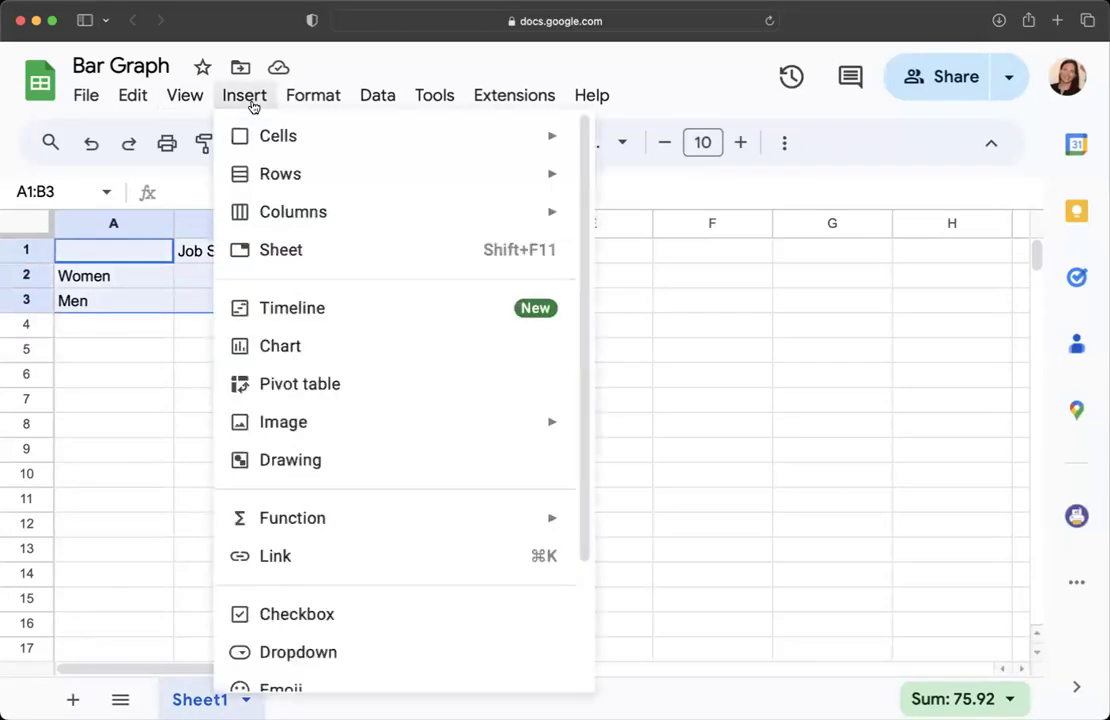
click(290, 344)
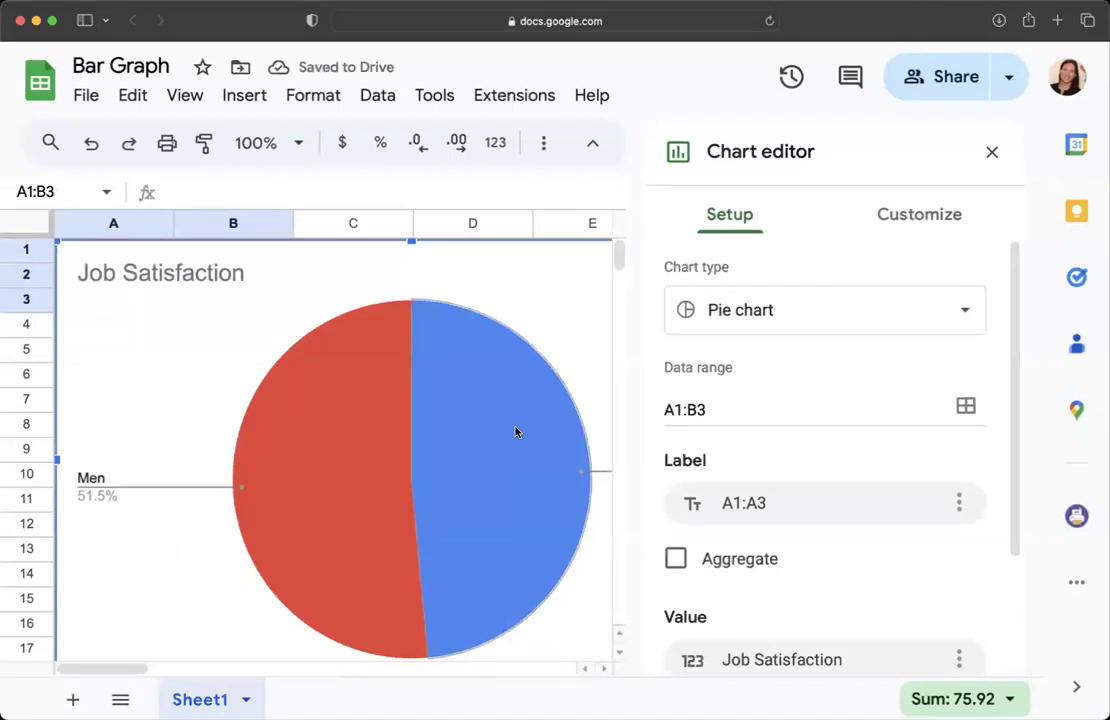
Step: Change the chart type from pie to Column chart and close the chart editor
click(967, 311)
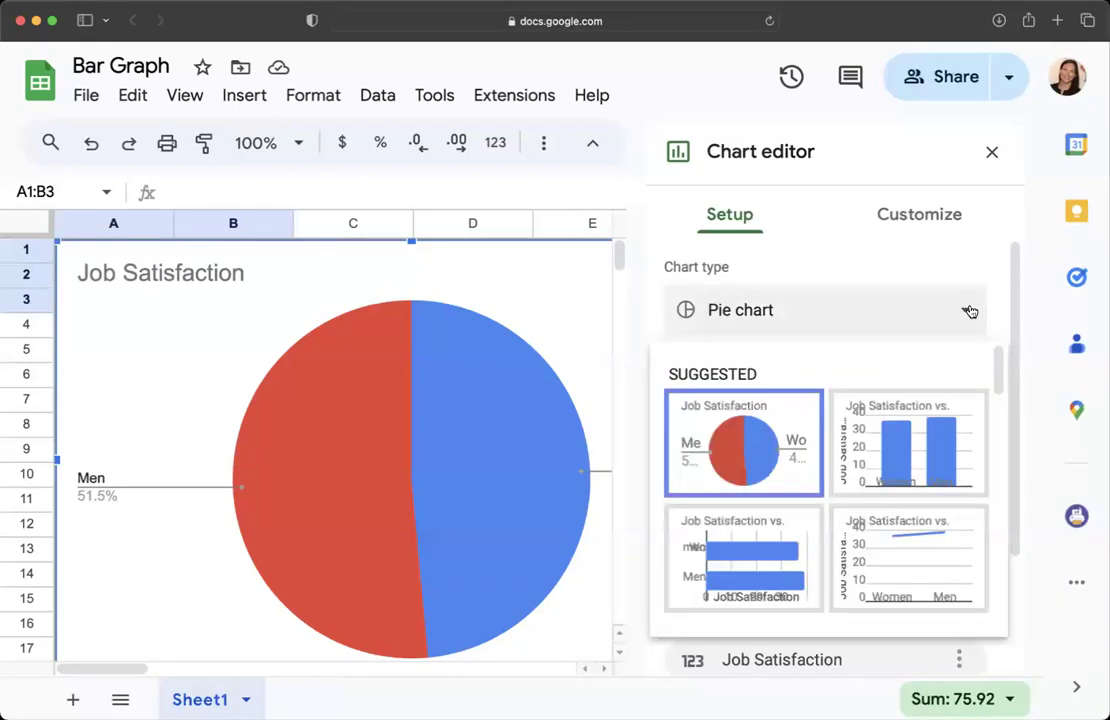
click(926, 457)
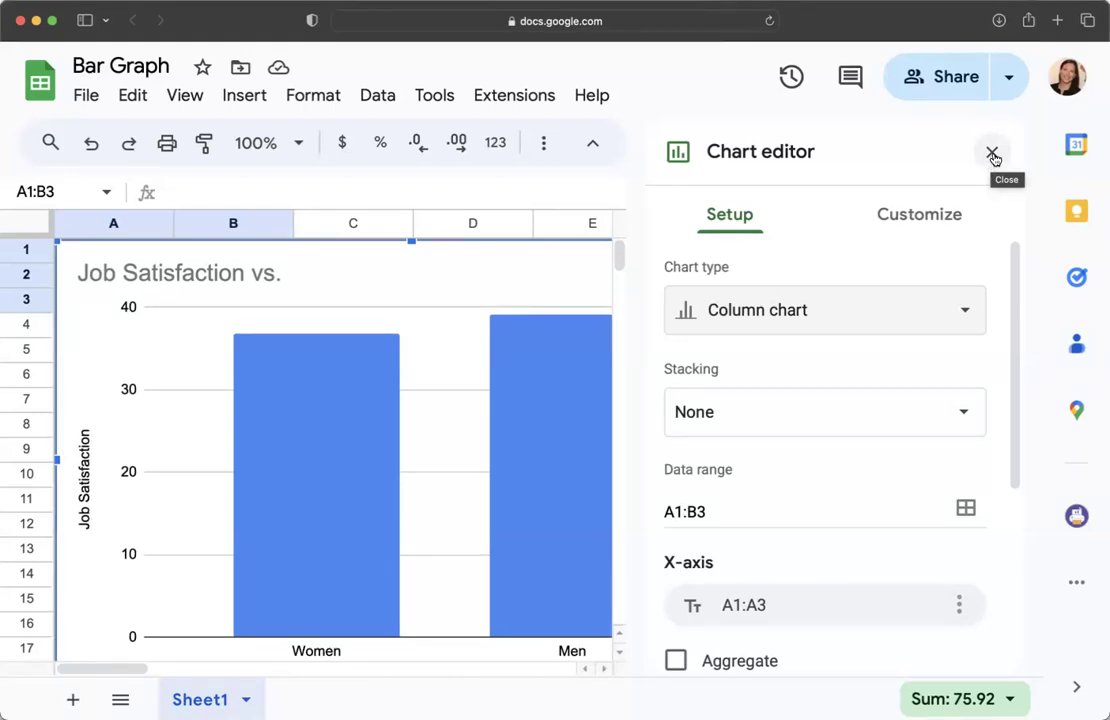
click(992, 155)
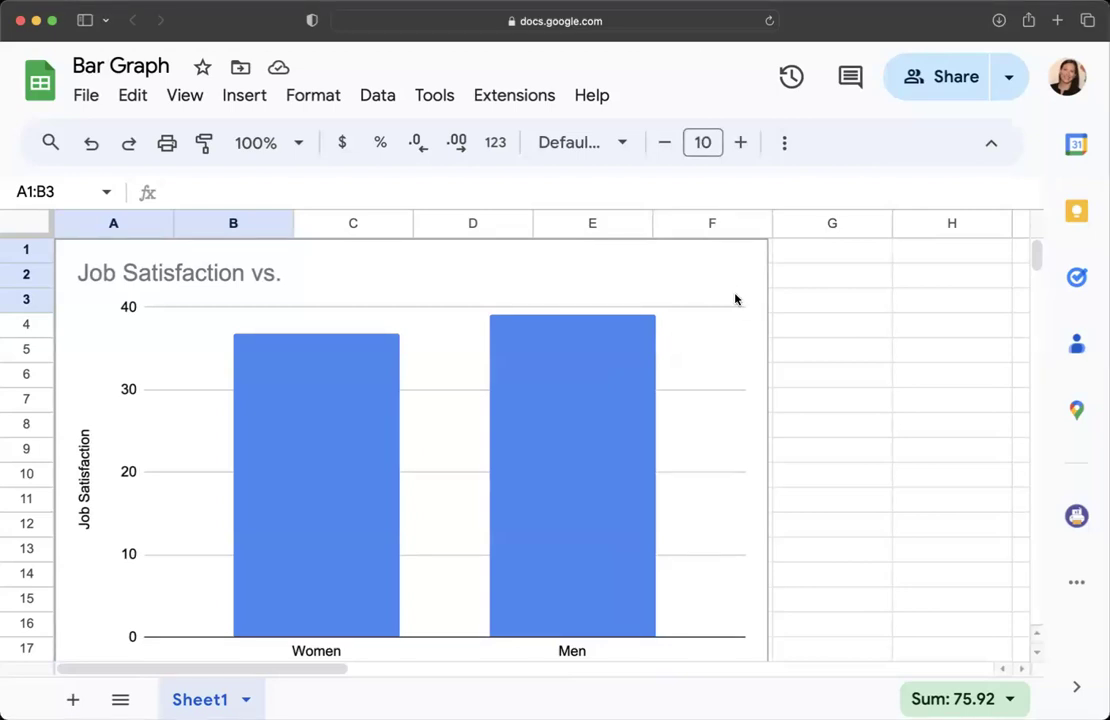
Step: Reopen the chart editor's Setup, try Bar chart, then switch back to Column chart
double_click(689, 280)
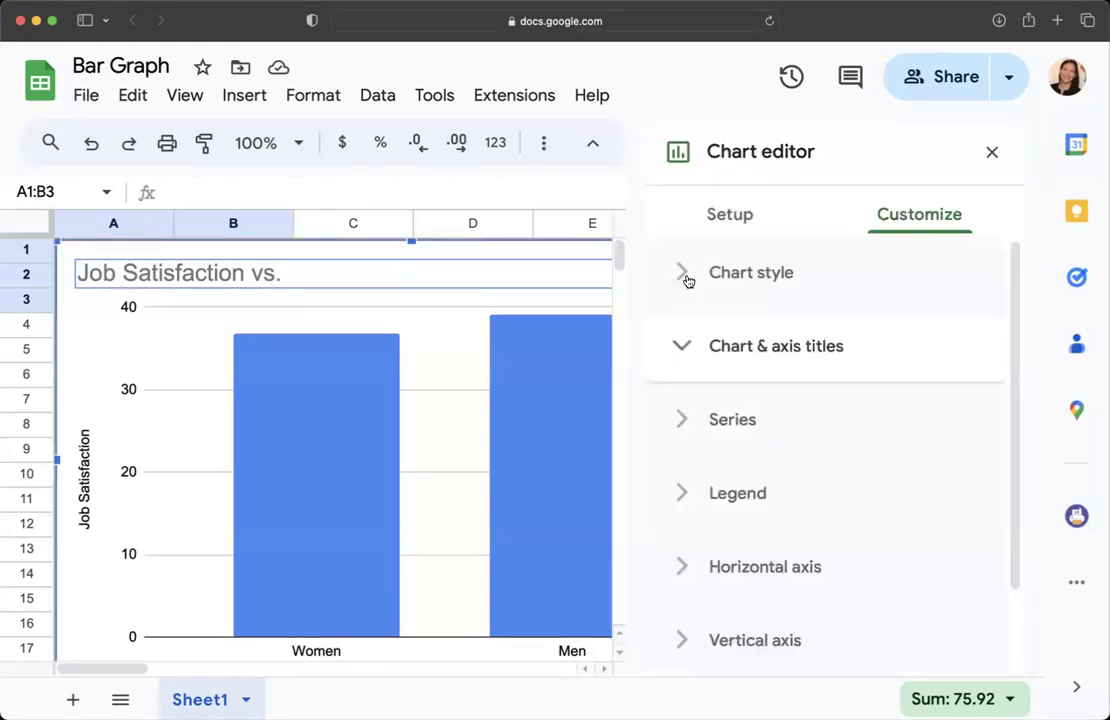
click(710, 222)
click(907, 312)
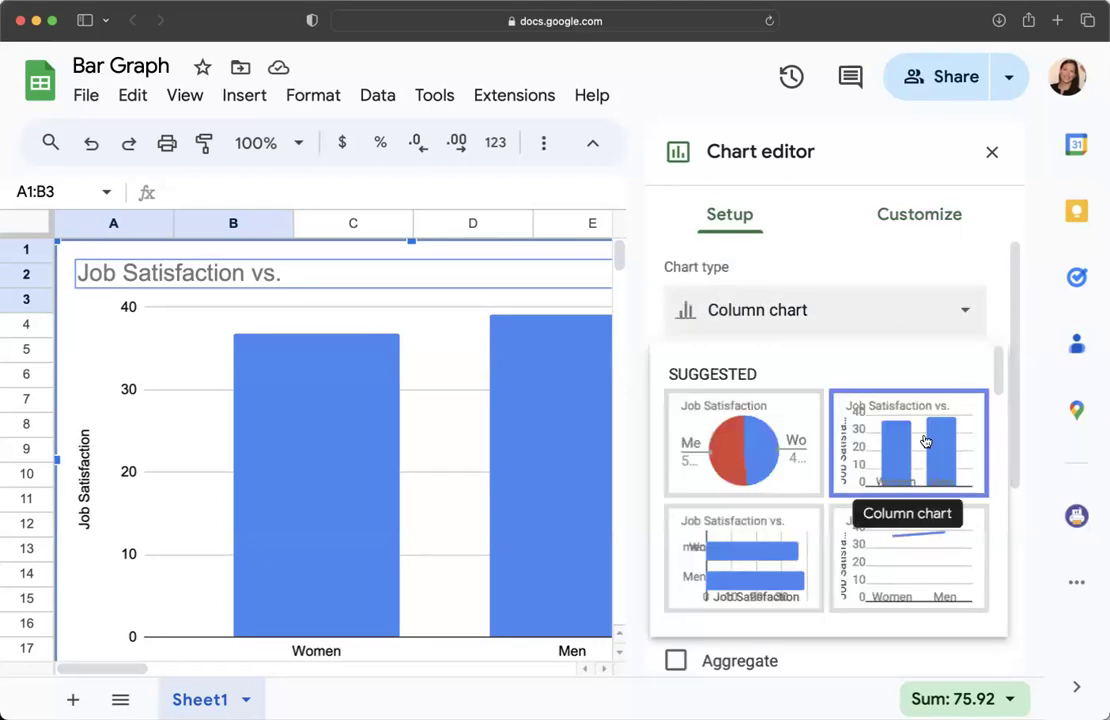
click(741, 576)
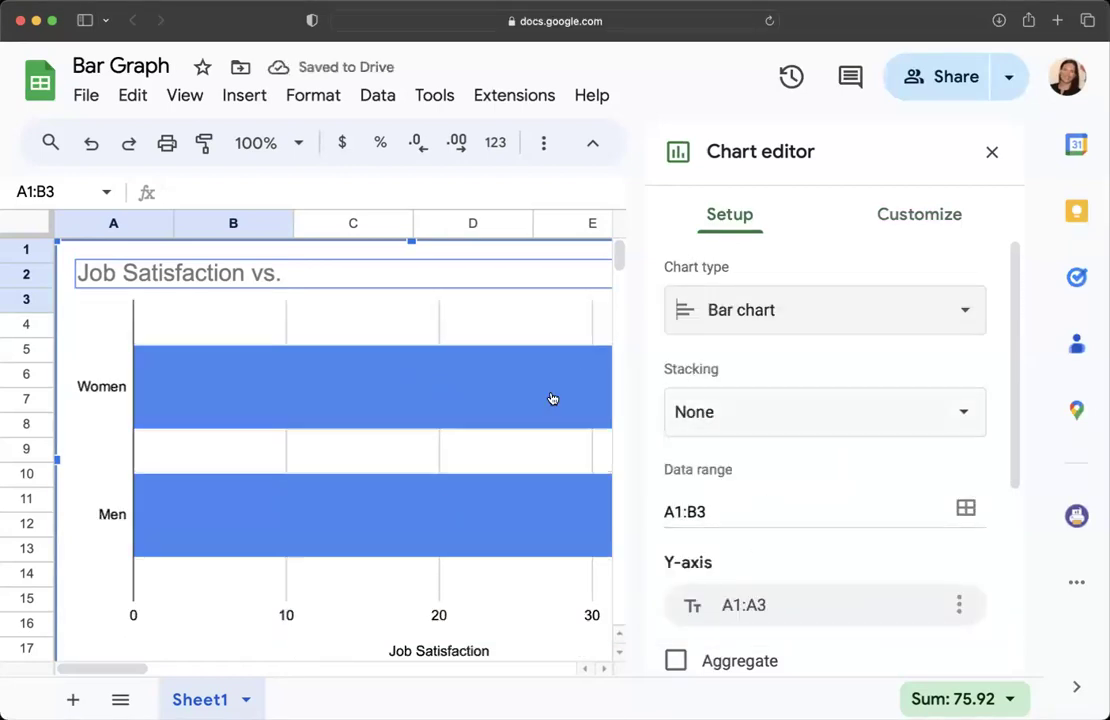
click(958, 320)
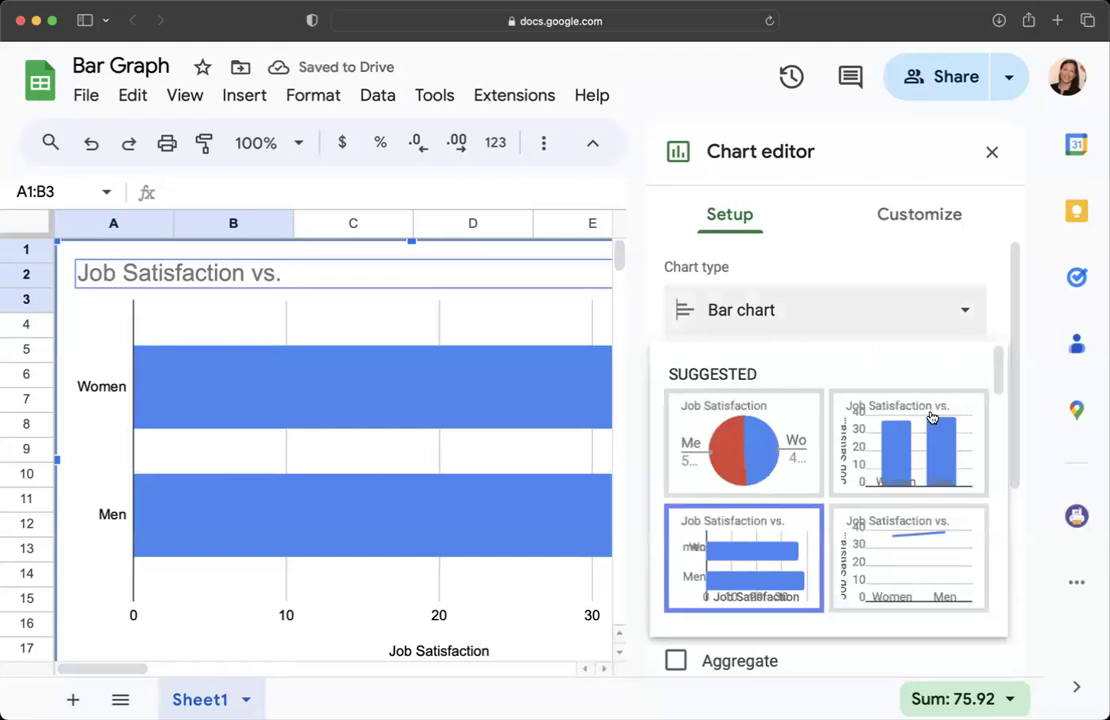
click(931, 418)
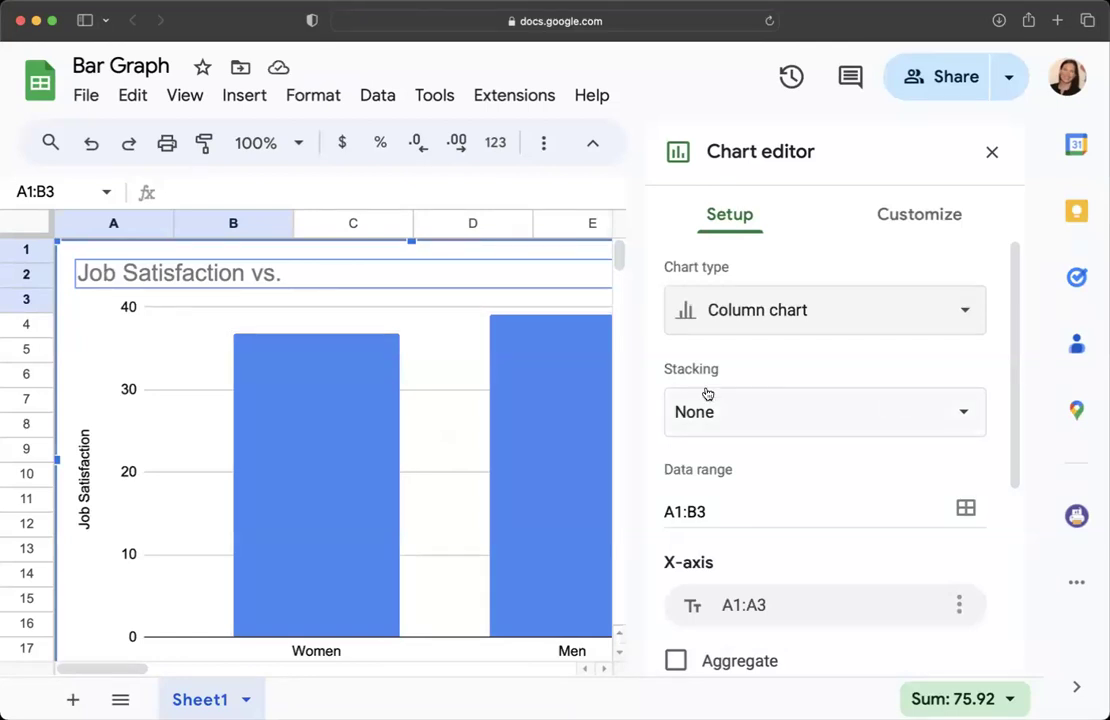
scroll(830, 431, down, 5)
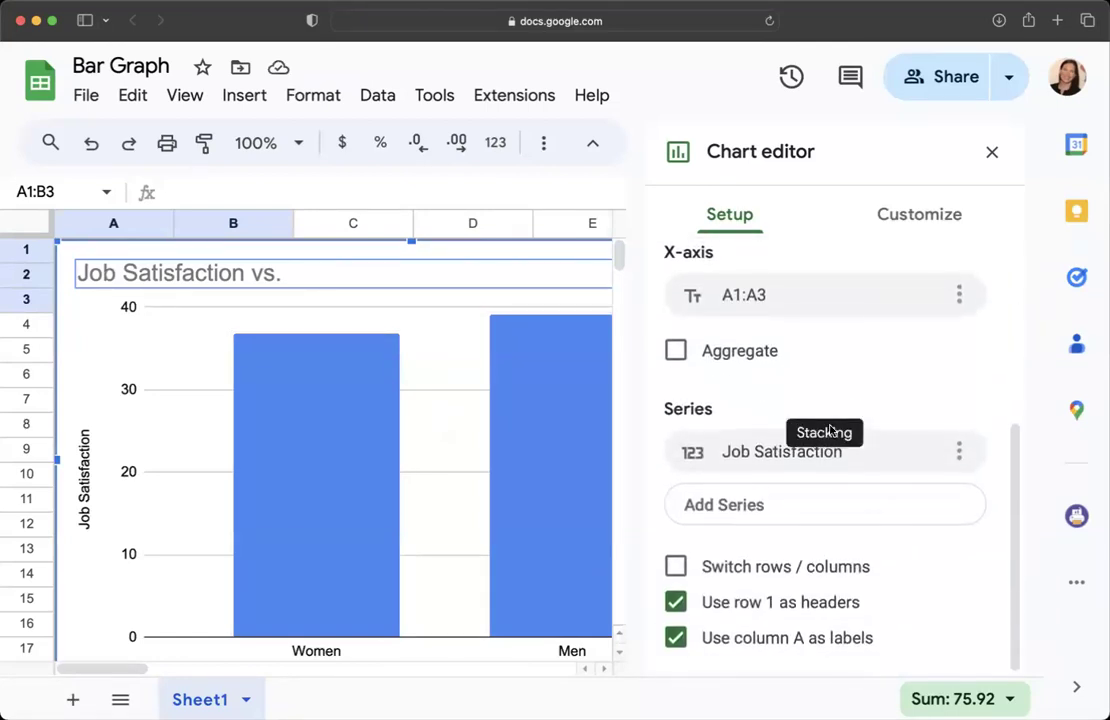
scroll(837, 616, up, 5)
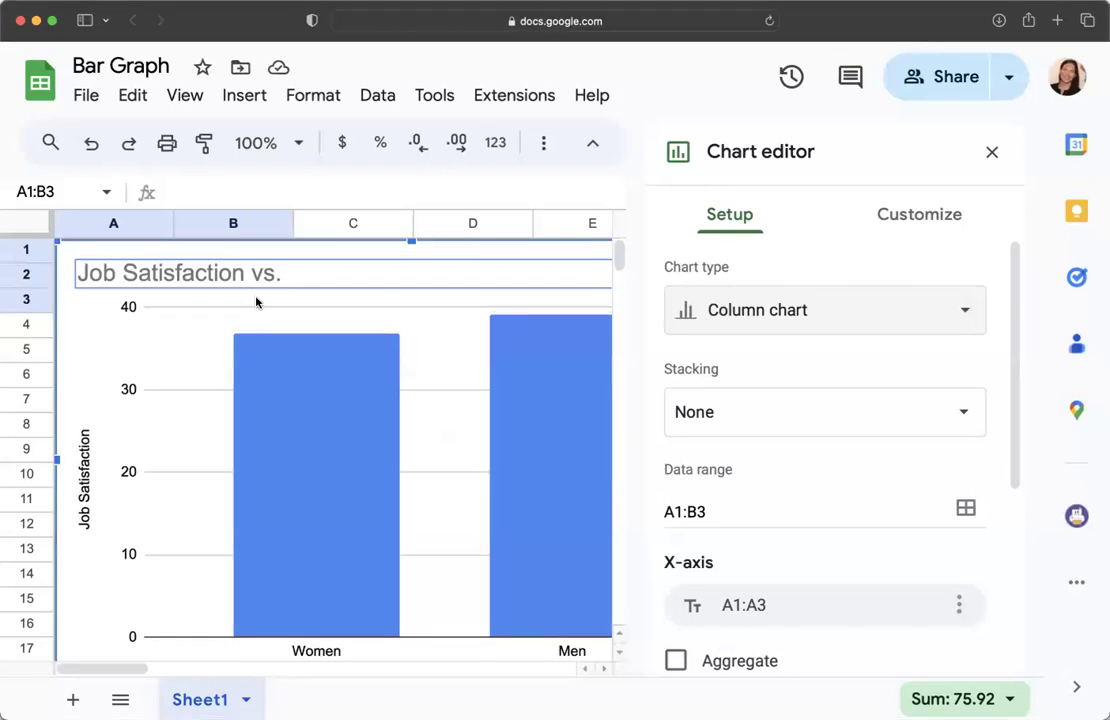
Step: Delete the chart title so the chart has no title text
double_click(428, 267)
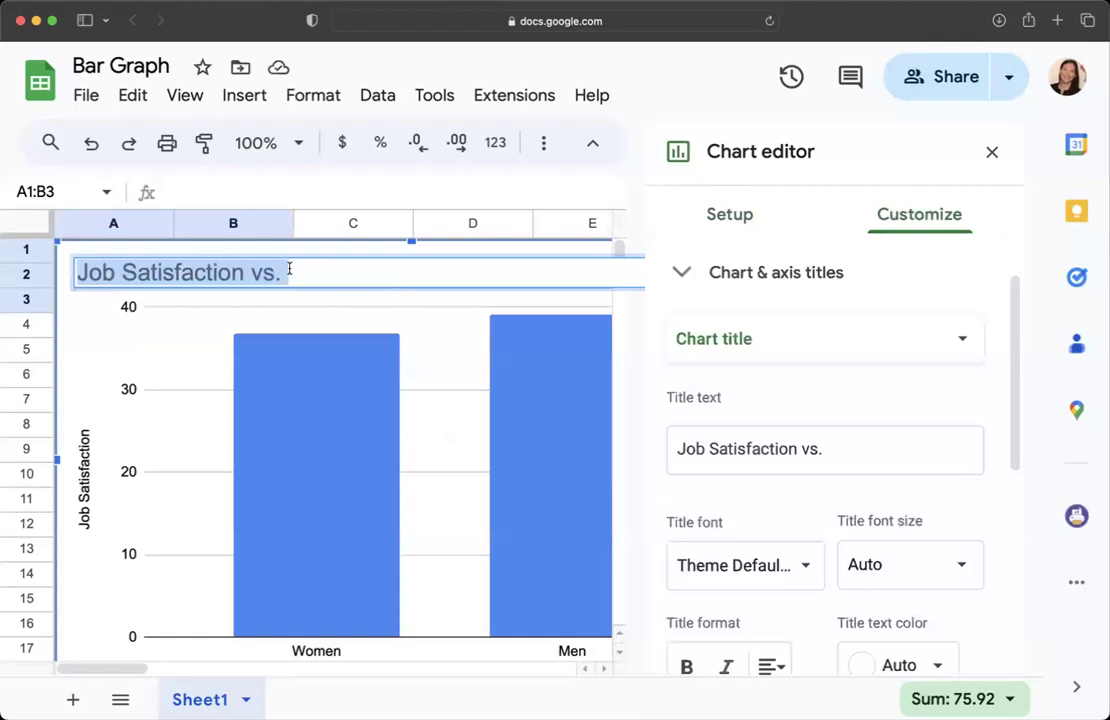
key(BackSpace)
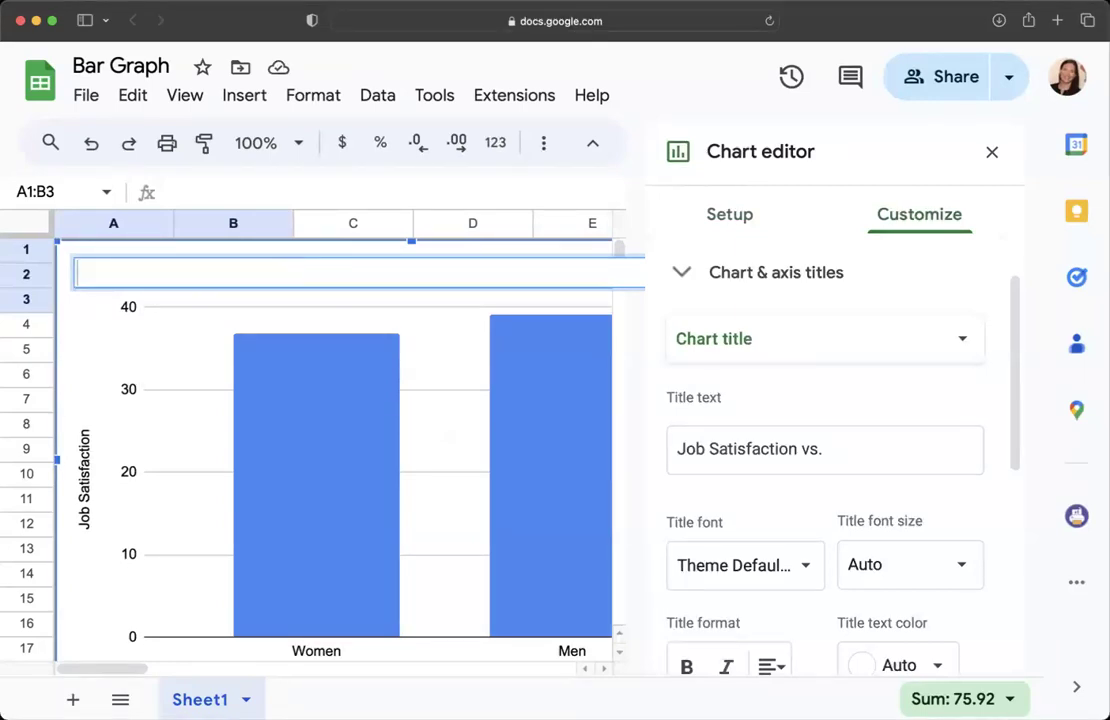
click(87, 372)
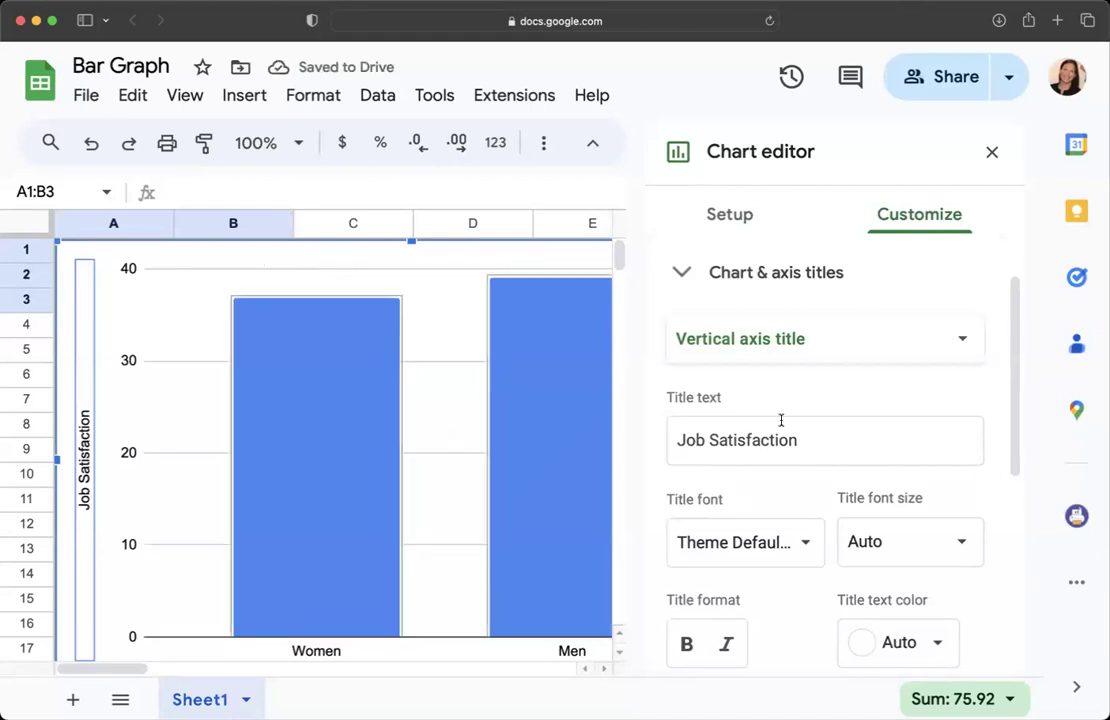
scroll(776, 325, up, 2)
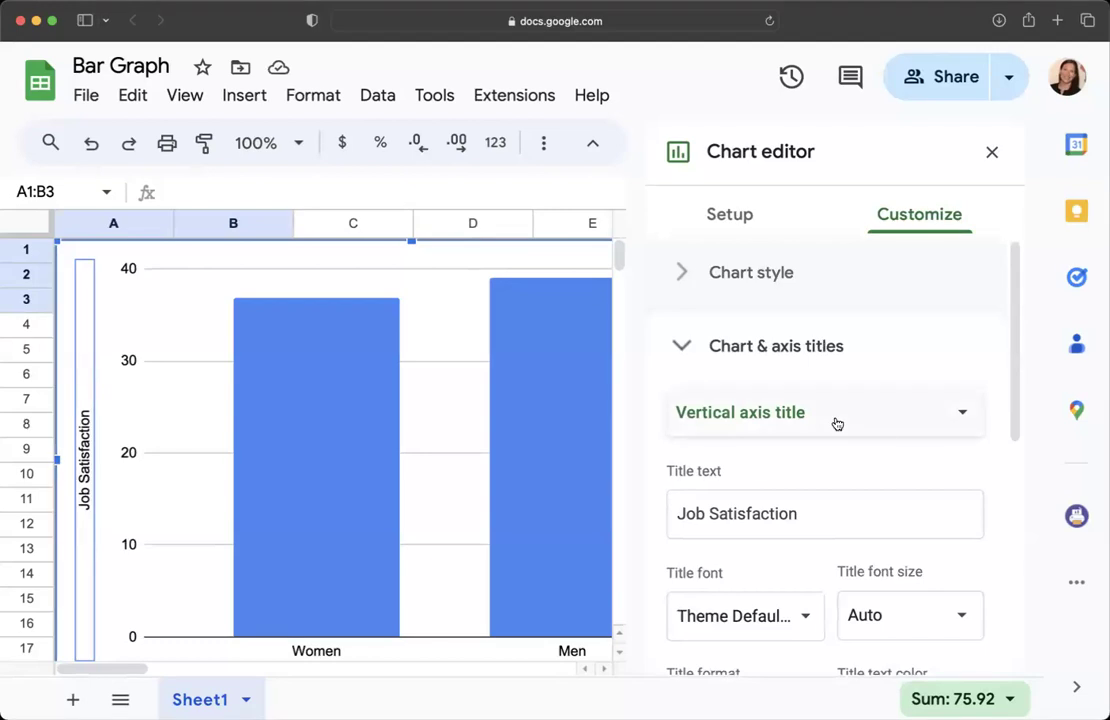
click(970, 418)
click(795, 297)
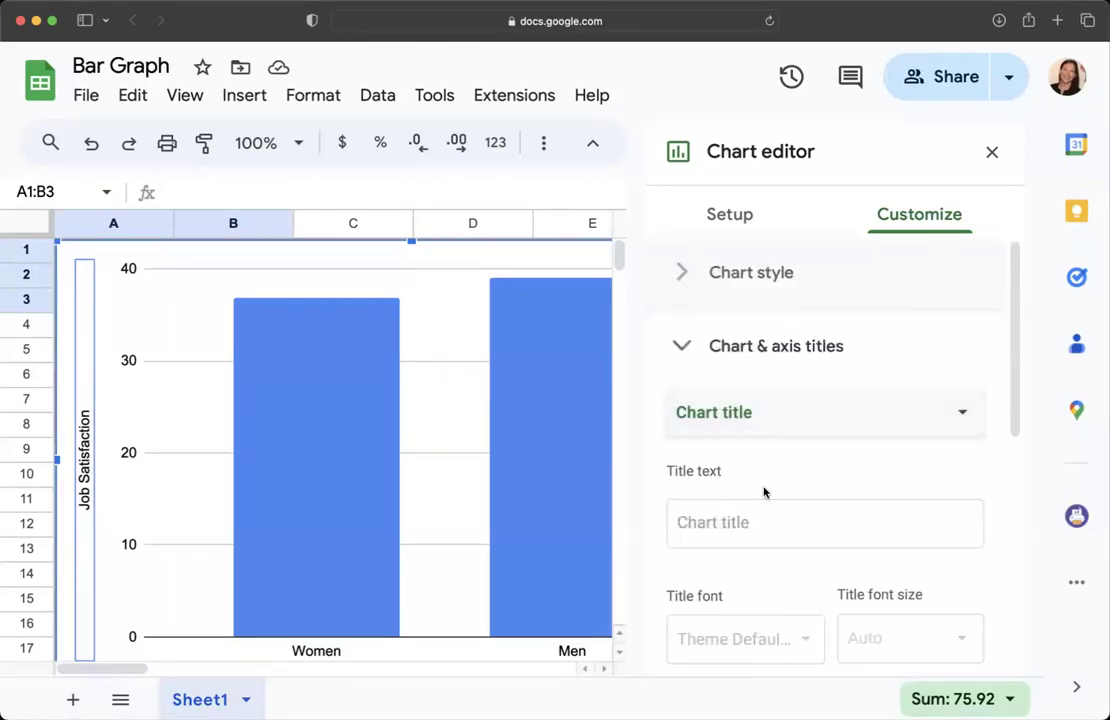
click(758, 526)
text(Tit)
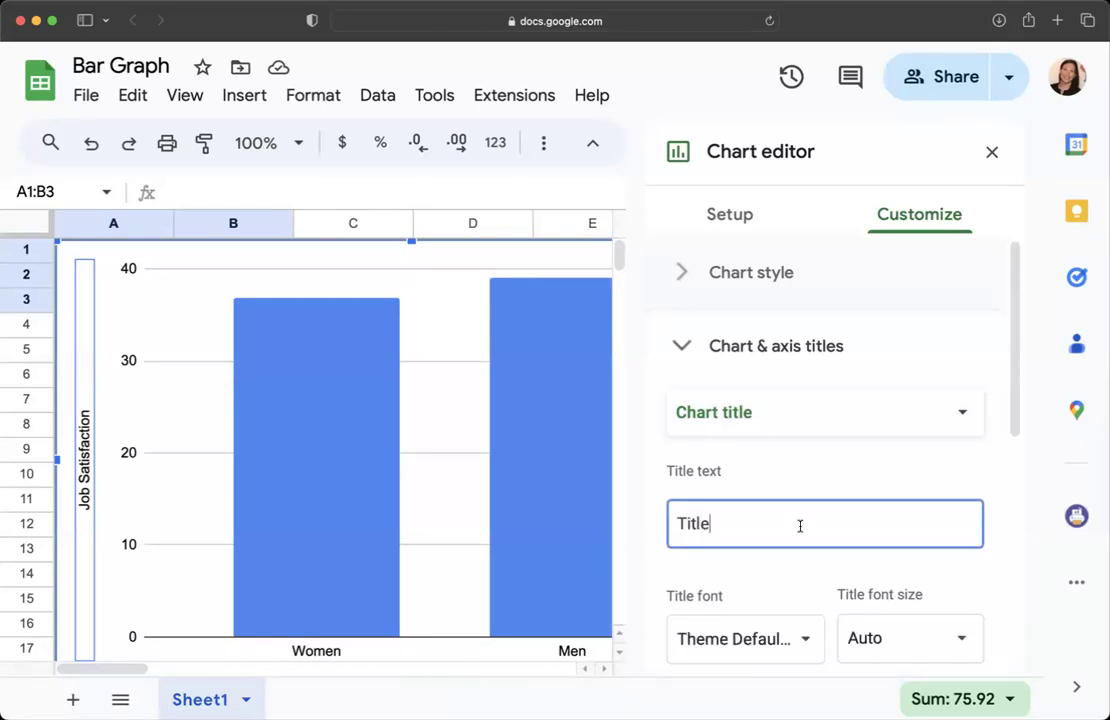
text(le)
drag(773, 528, 631, 527)
key(BackSpace)
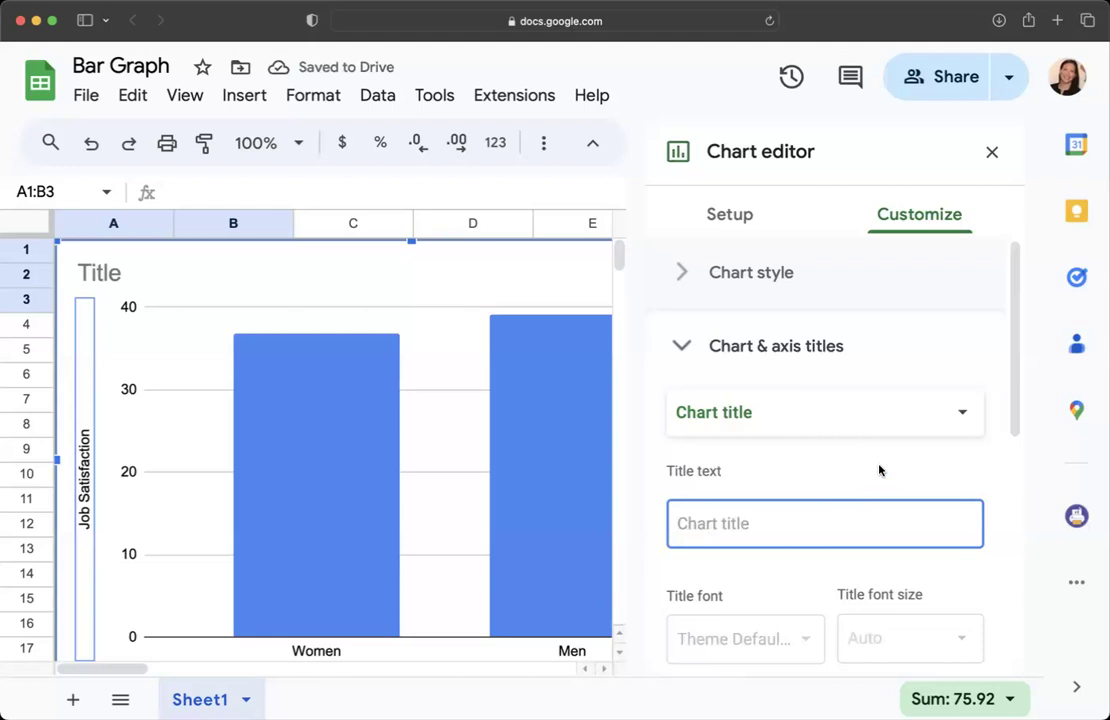
click(744, 419)
click(949, 466)
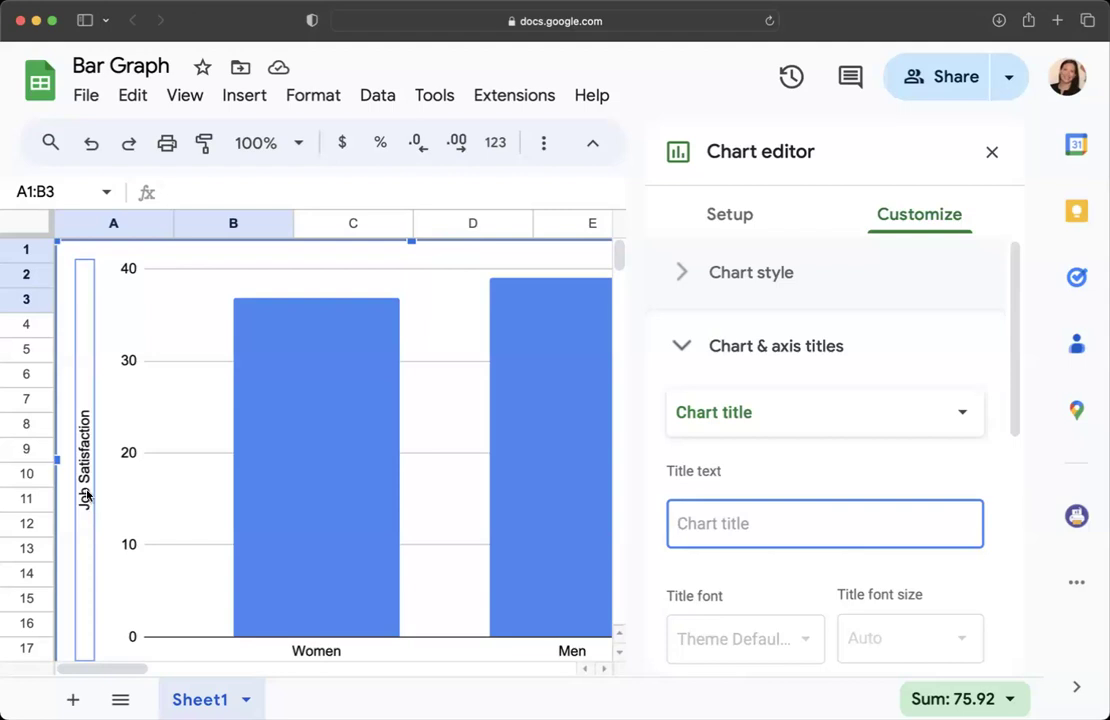
Step: Set the vertical axis title to 'Job Satisfaction Score'
click(86, 495)
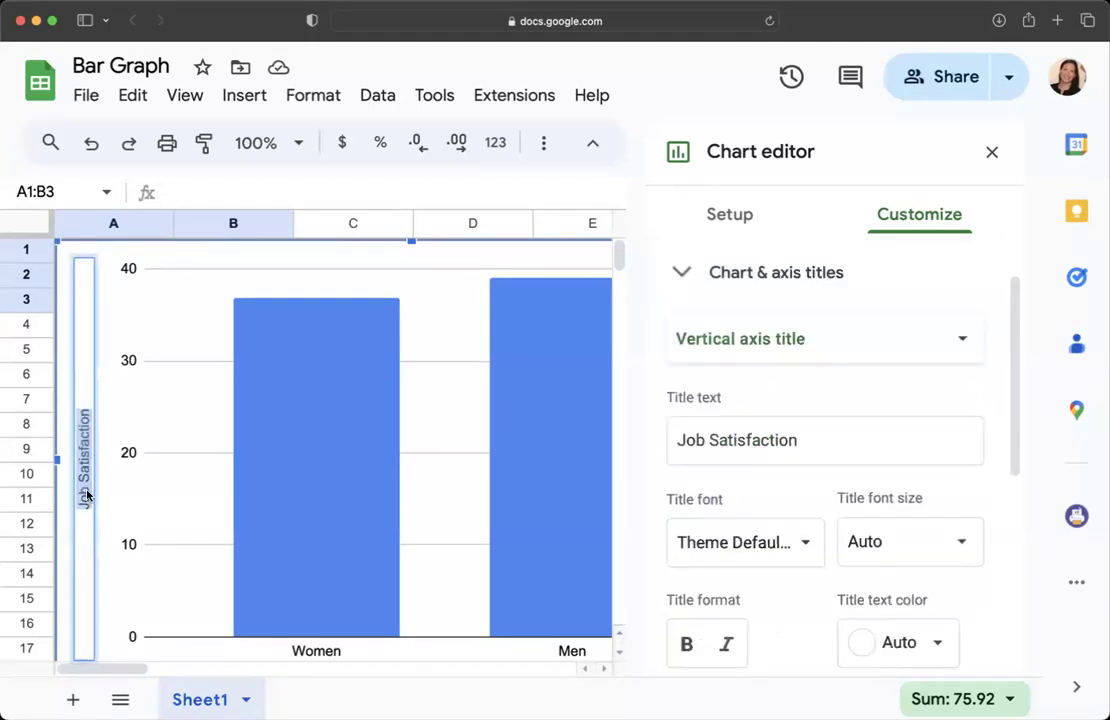
click(817, 444)
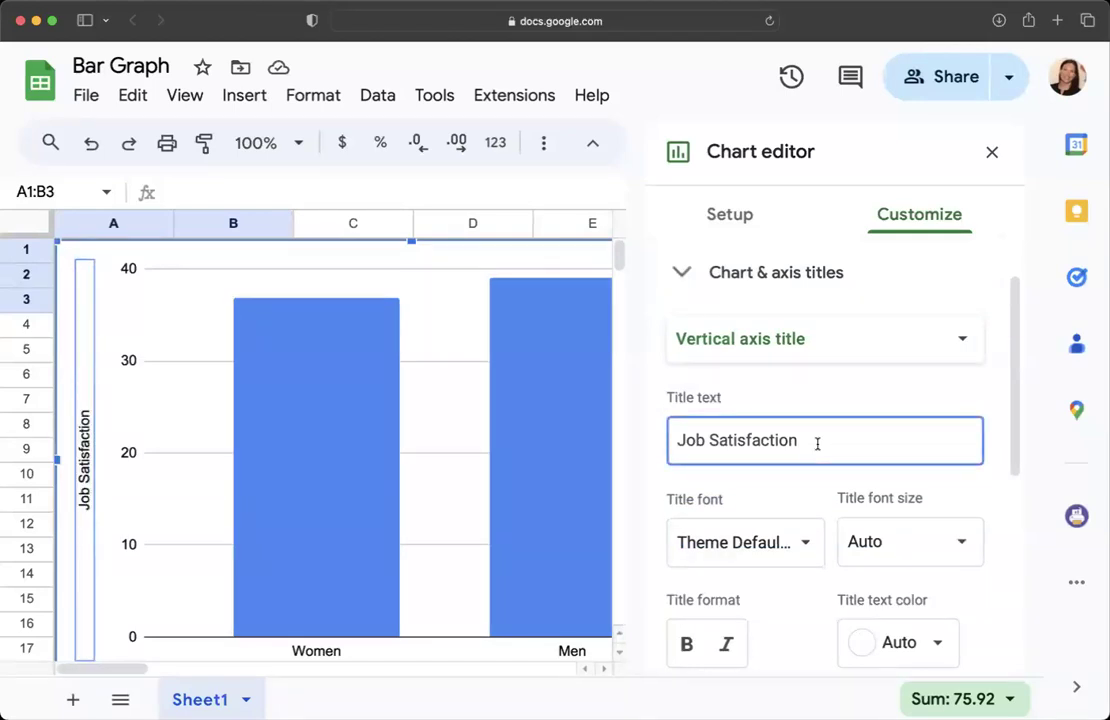
text(Score)
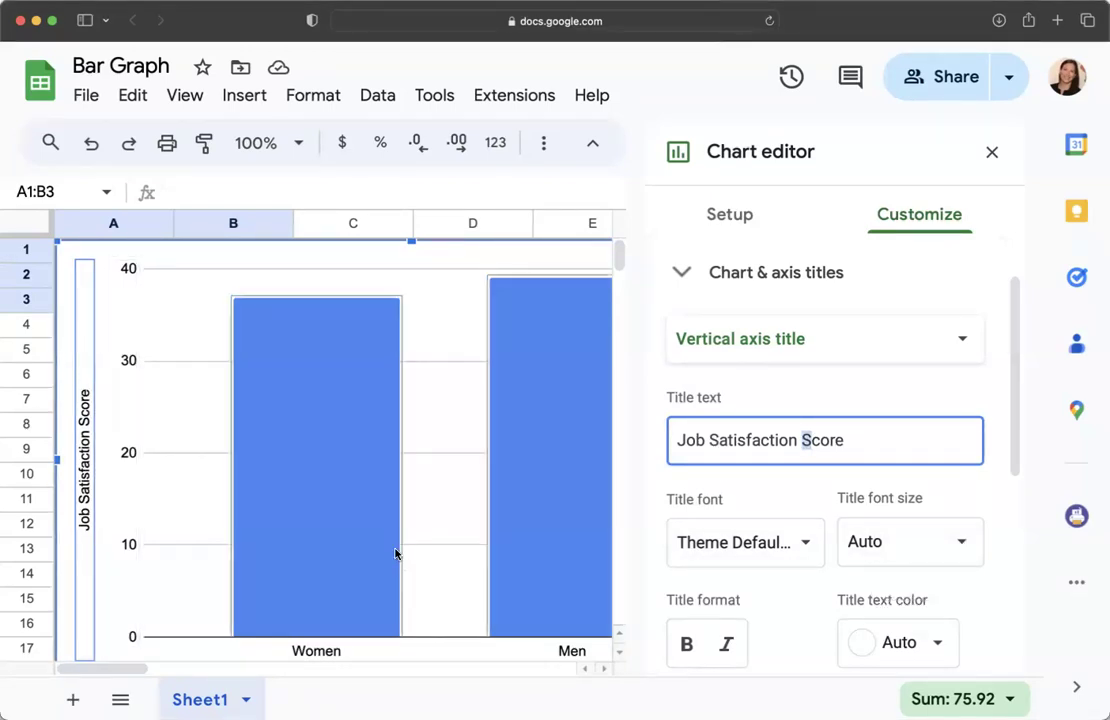
scroll(395, 553, down, 5)
scroll(395, 553, up, 4)
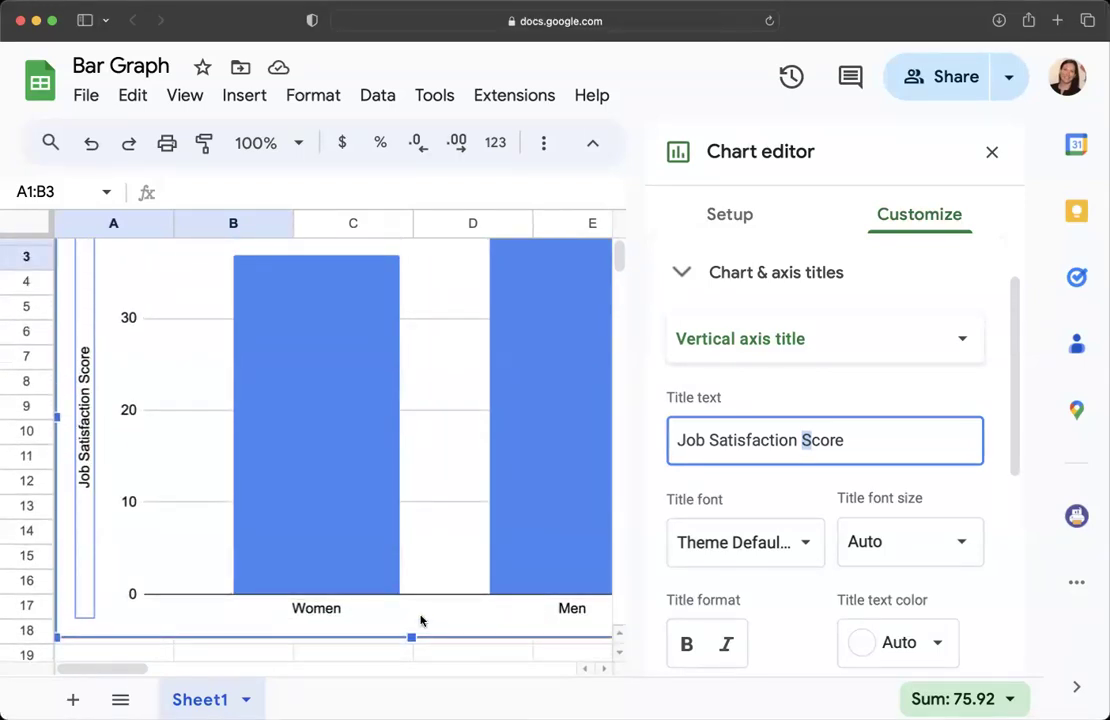
Step: Set the horizontal axis title to 'Gender'
click(964, 341)
click(783, 300)
click(731, 442)
text(Gender)
click(924, 374)
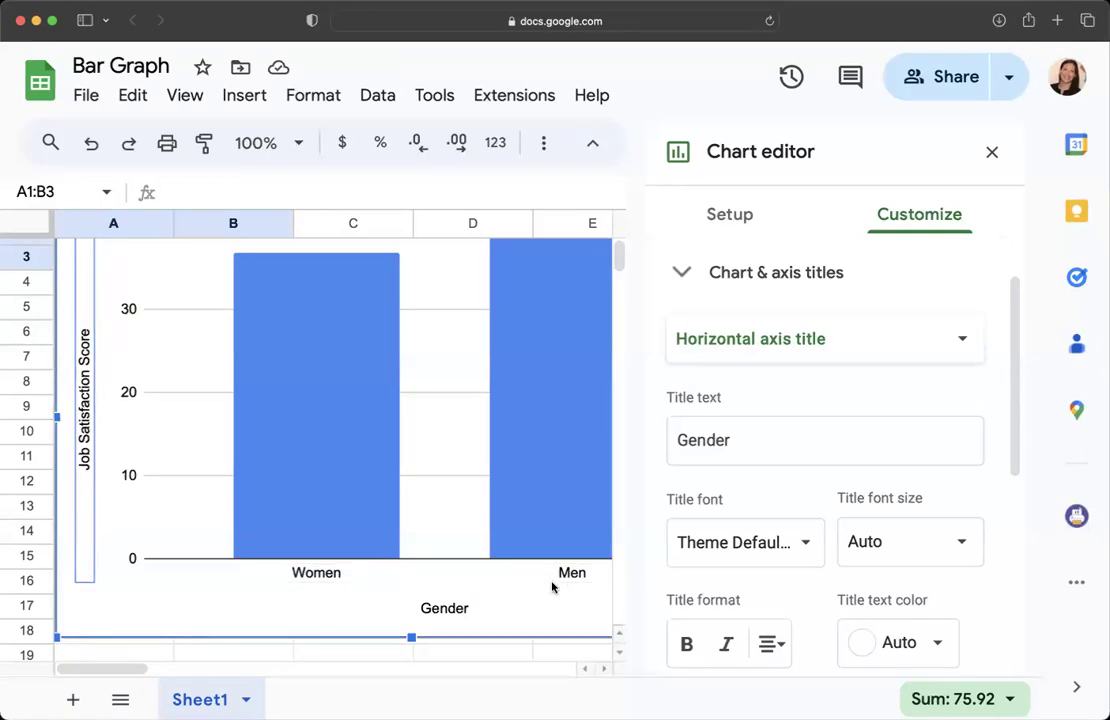
Step: Remove the major gridlines and turn on major ticks for the vertical axis
scroll(558, 583, up, 2)
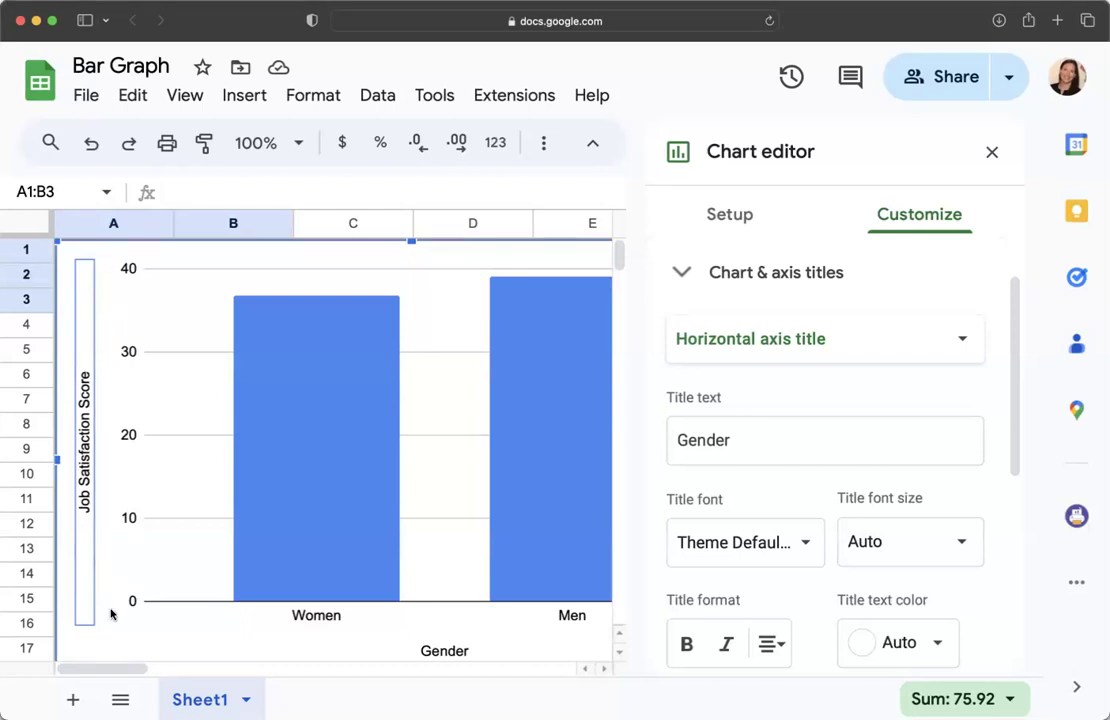
click(170, 439)
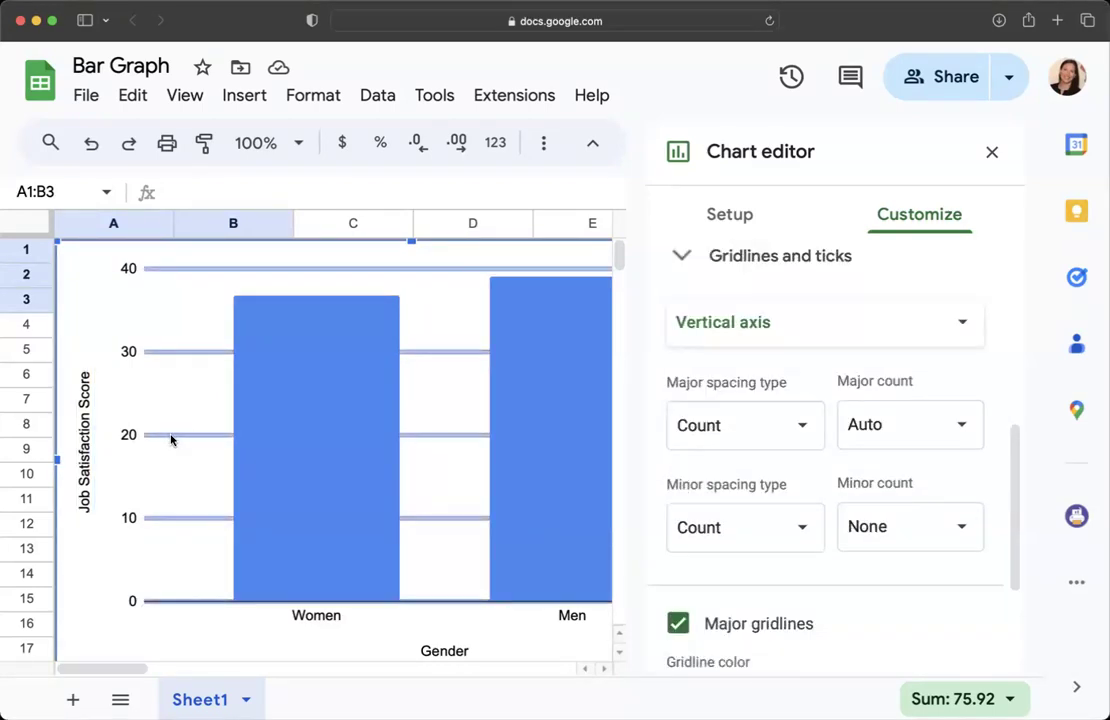
scroll(678, 533, down, 2)
click(679, 532)
click(680, 602)
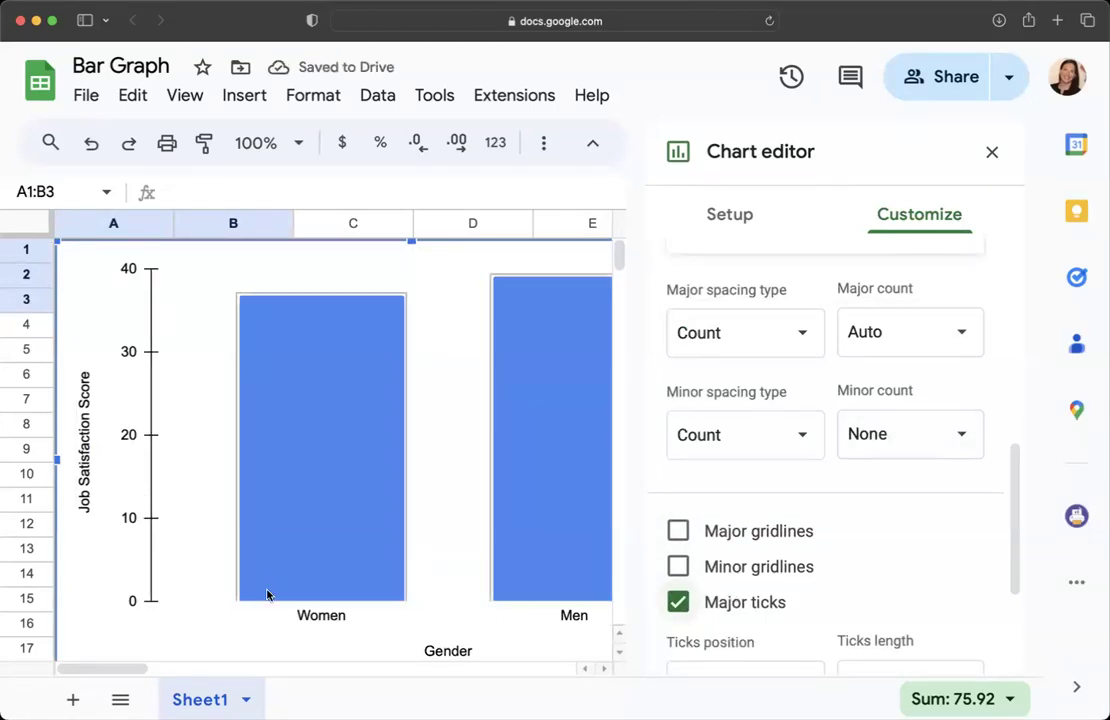
Step: Set the horizontal axis tick position to None so no ticks show under Women and Men
scroll(888, 620, up, 2)
scroll(895, 354, up, 2)
click(963, 400)
click(765, 356)
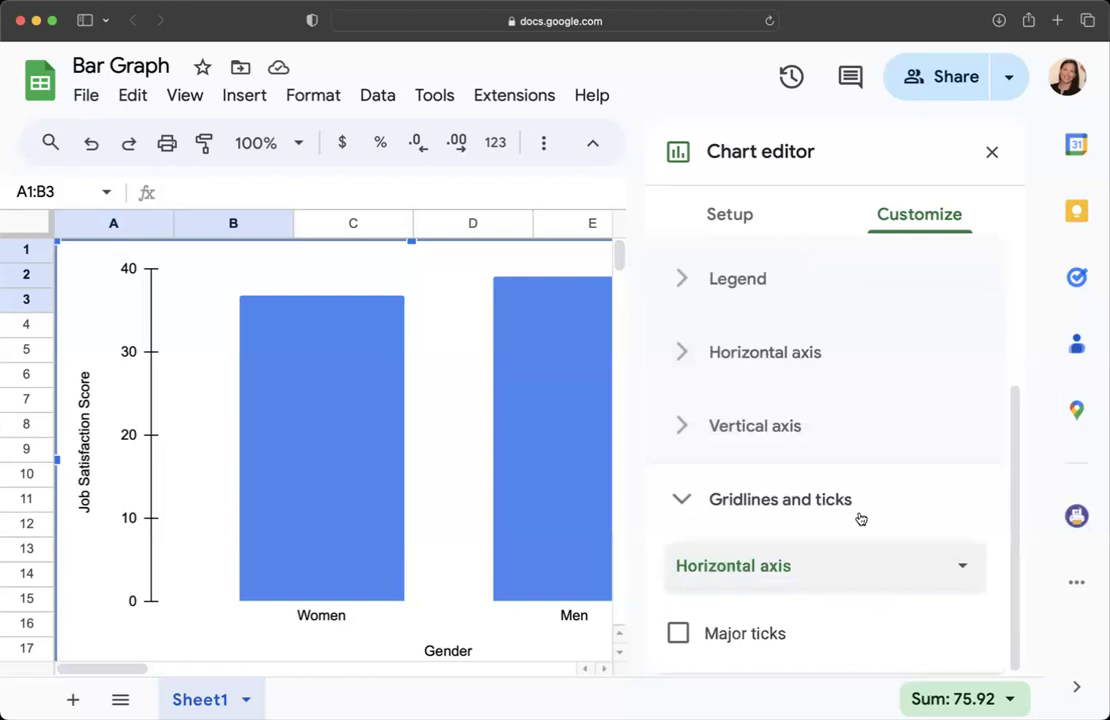
click(678, 633)
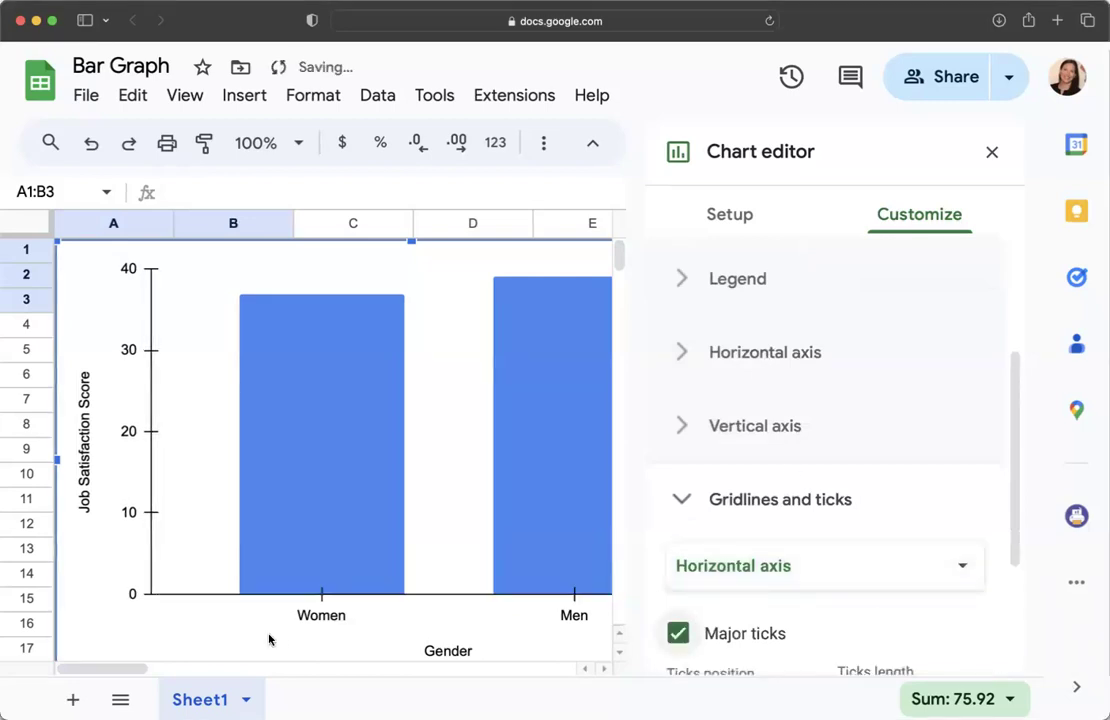
scroll(734, 428, down, 4)
click(797, 520)
click(740, 400)
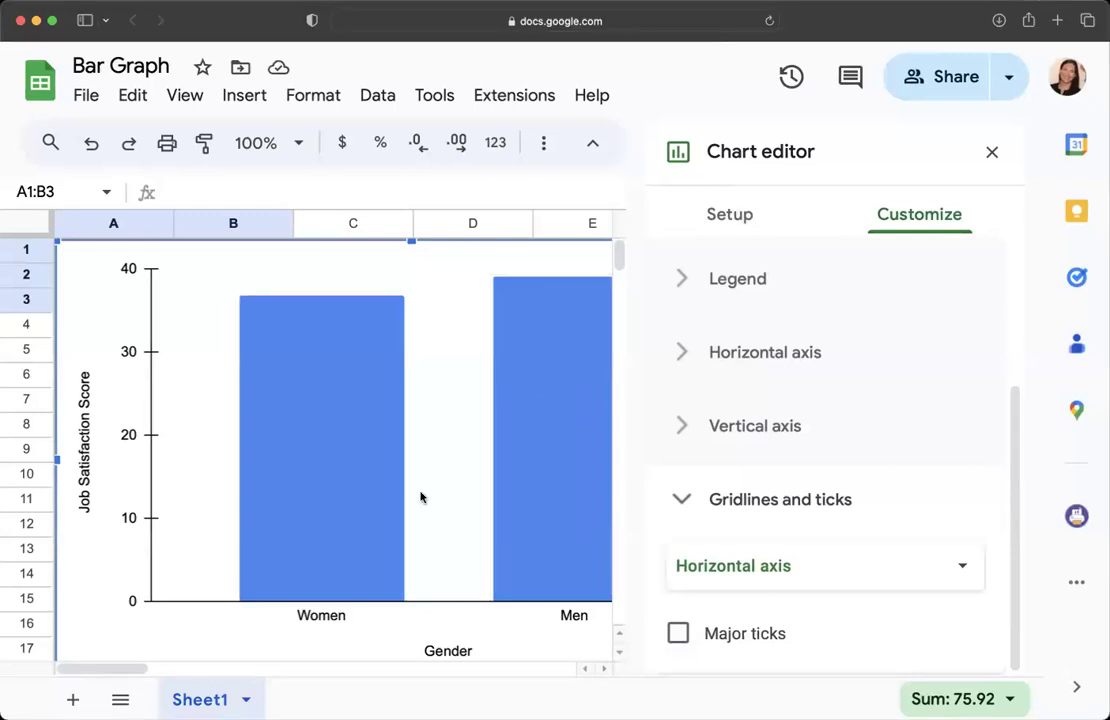
Step: Fix the vertical axis minimum at 0, trying a maximum of 100 before clearing it back to automatic
click(131, 603)
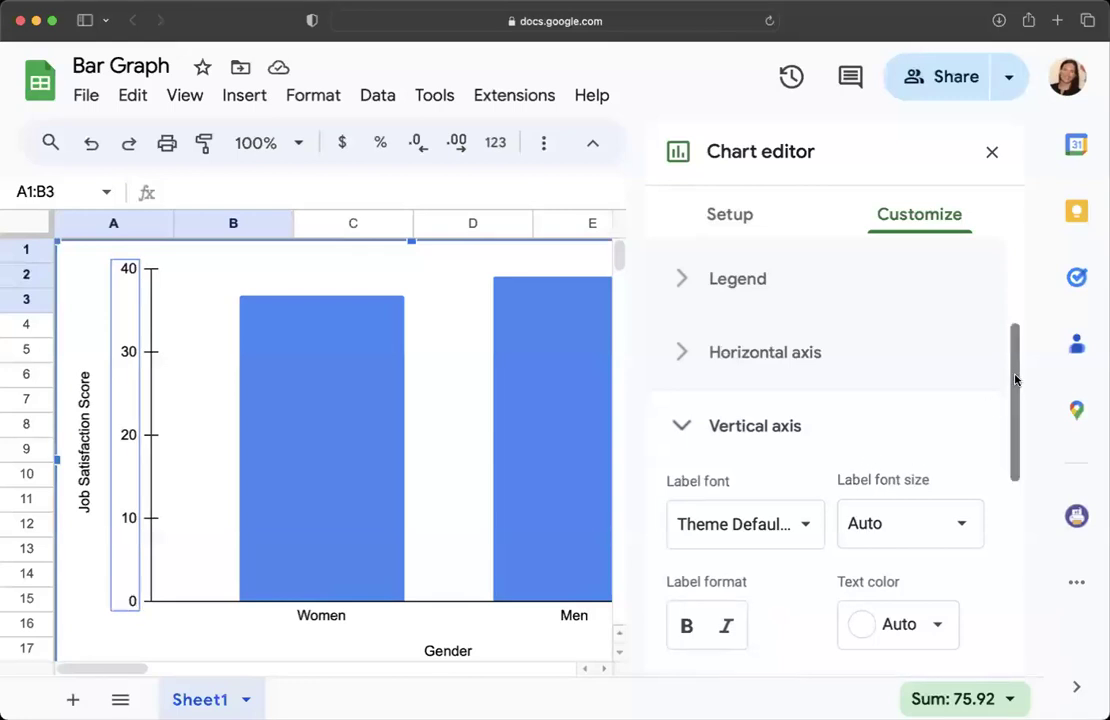
drag(1015, 378, 1005, 568)
click(738, 342)
text(0)
click(844, 396)
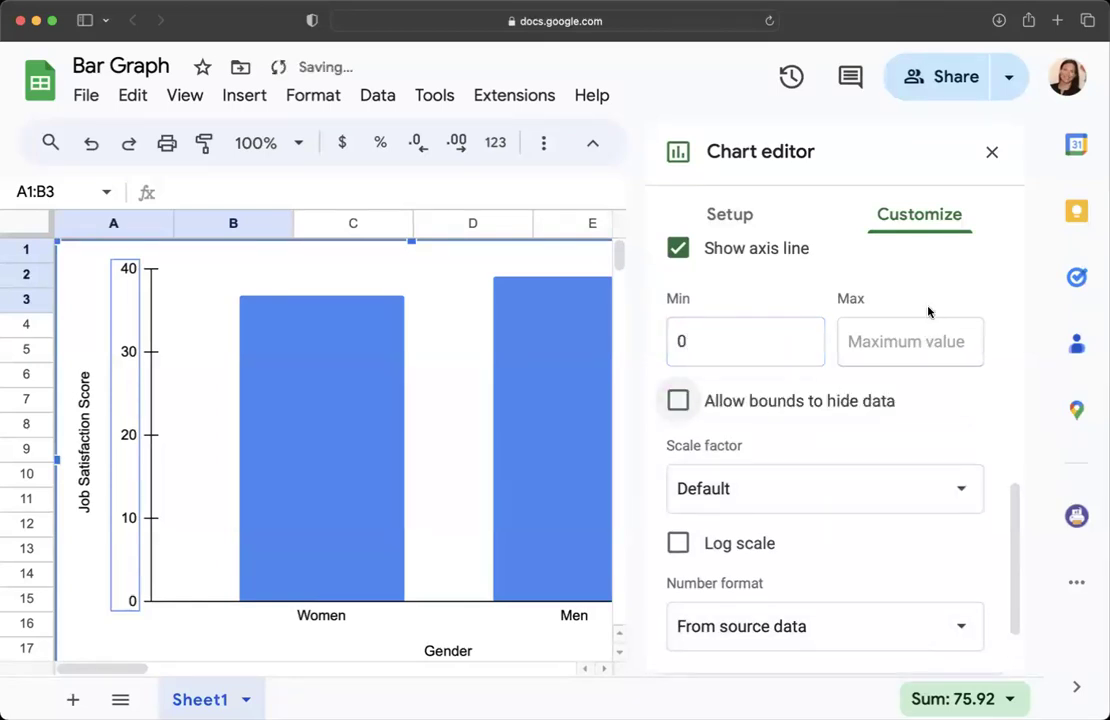
click(898, 360)
text(100)
key(Return)
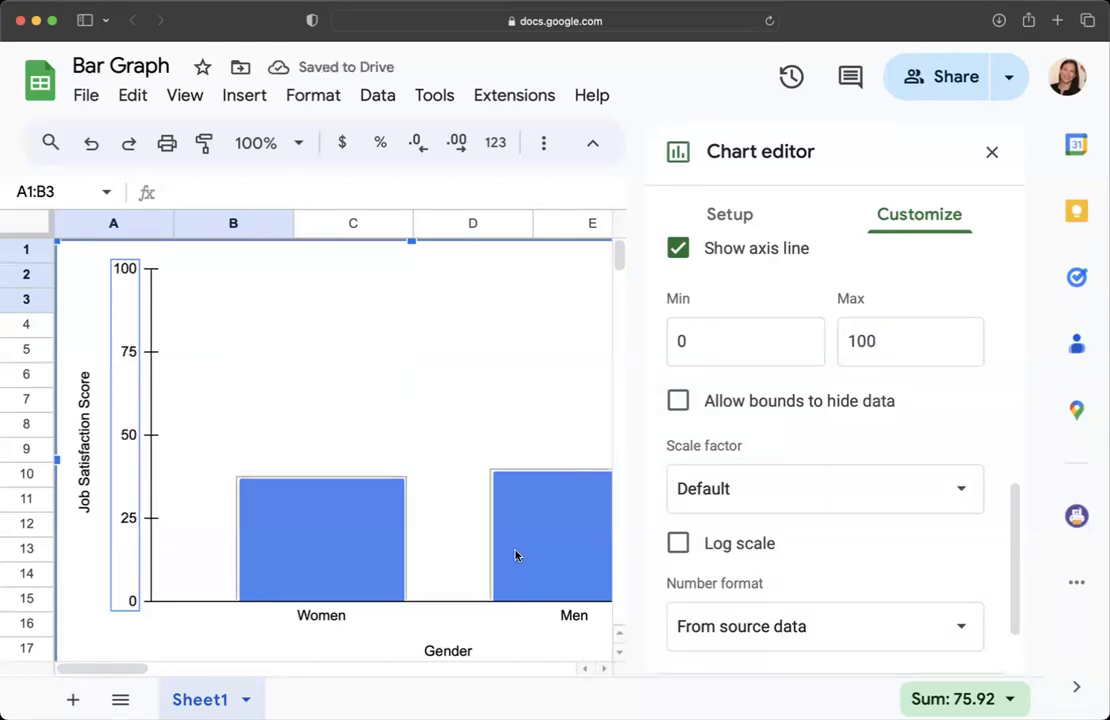
double_click(846, 341)
key(BackSpace)
click(999, 302)
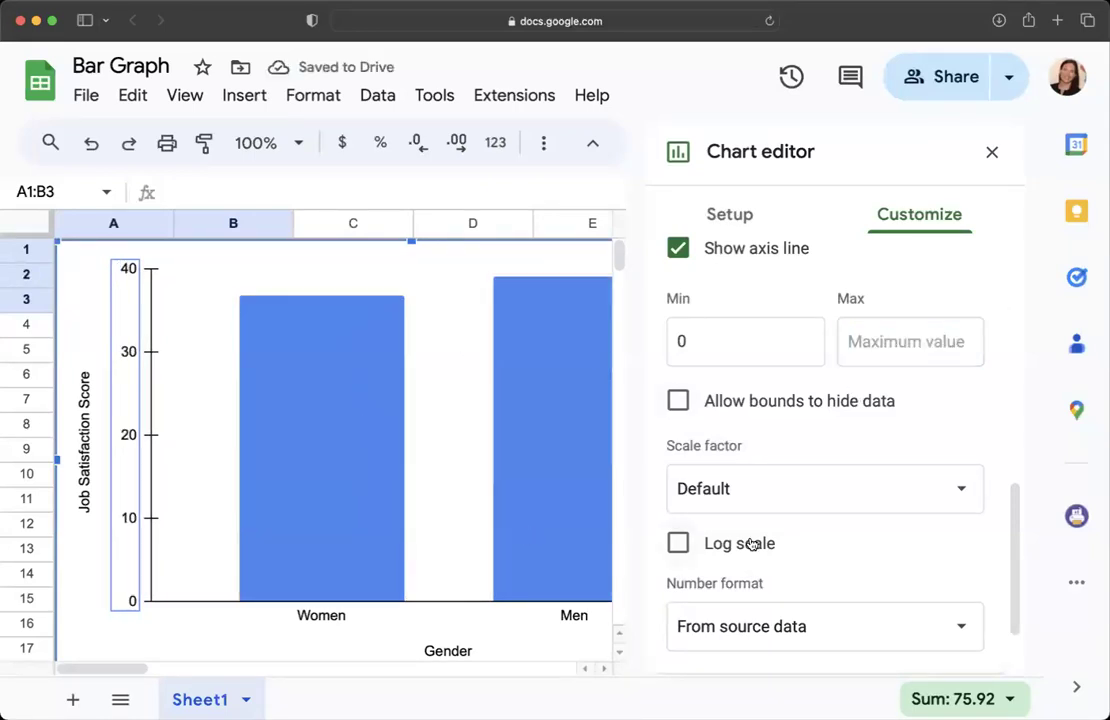
Step: Set the chart style font to Serif
scroll(752, 544, up, 2)
scroll(752, 544, up, 10)
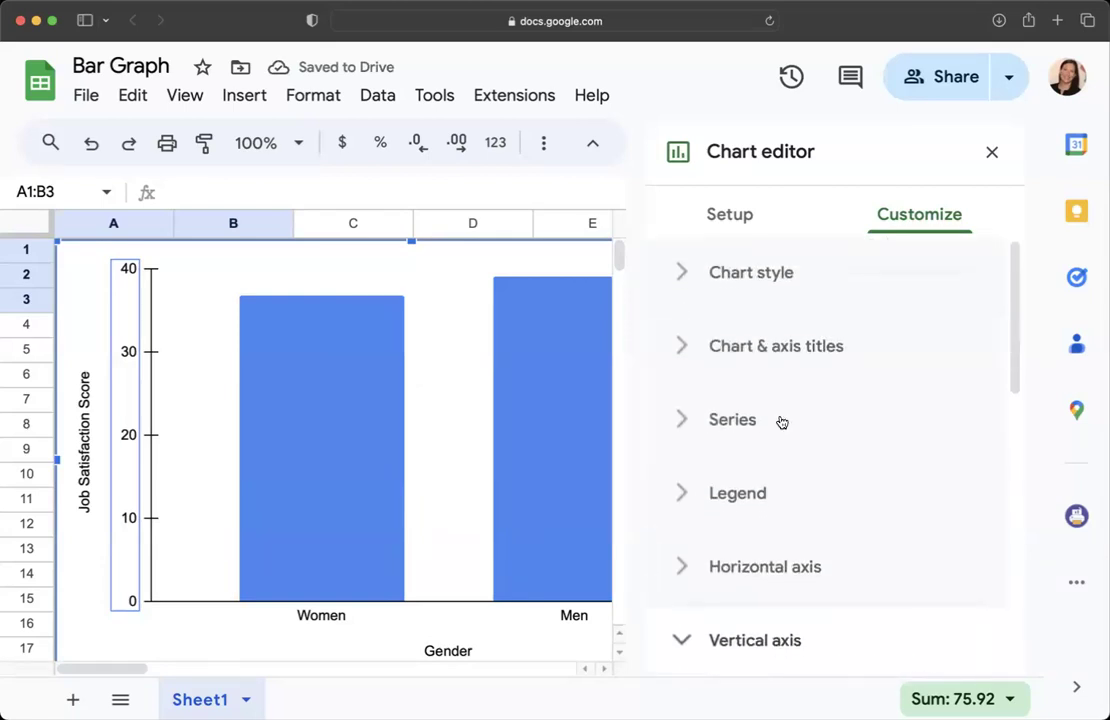
click(684, 274)
click(966, 371)
click(914, 481)
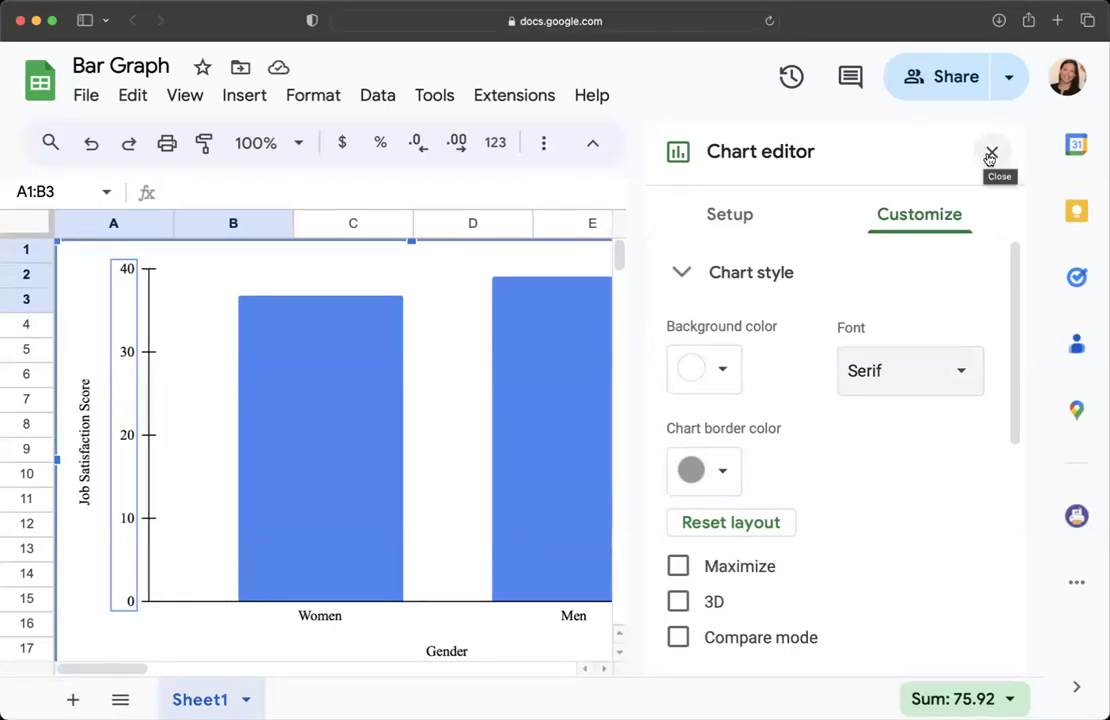
Step: Turn on data labels for the bar series, positioned at Outside end above the bars
scroll(429, 587, down, 3)
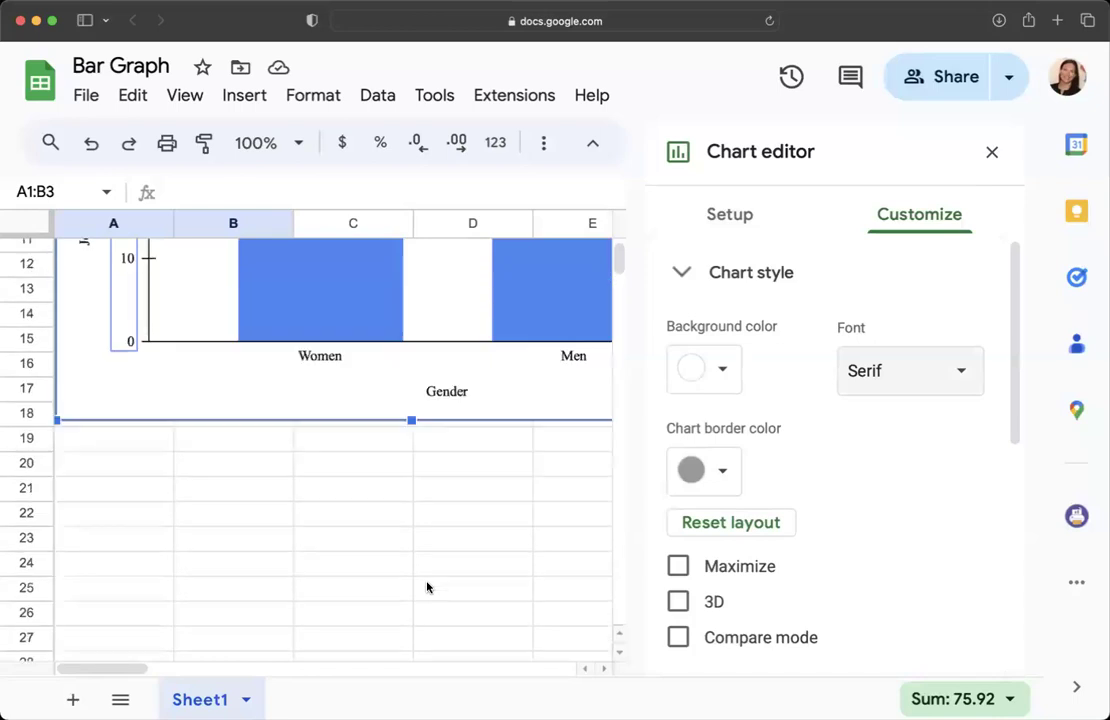
scroll(427, 587, up, 3)
click(338, 378)
scroll(773, 460, down, 3)
scroll(773, 460, down, 2)
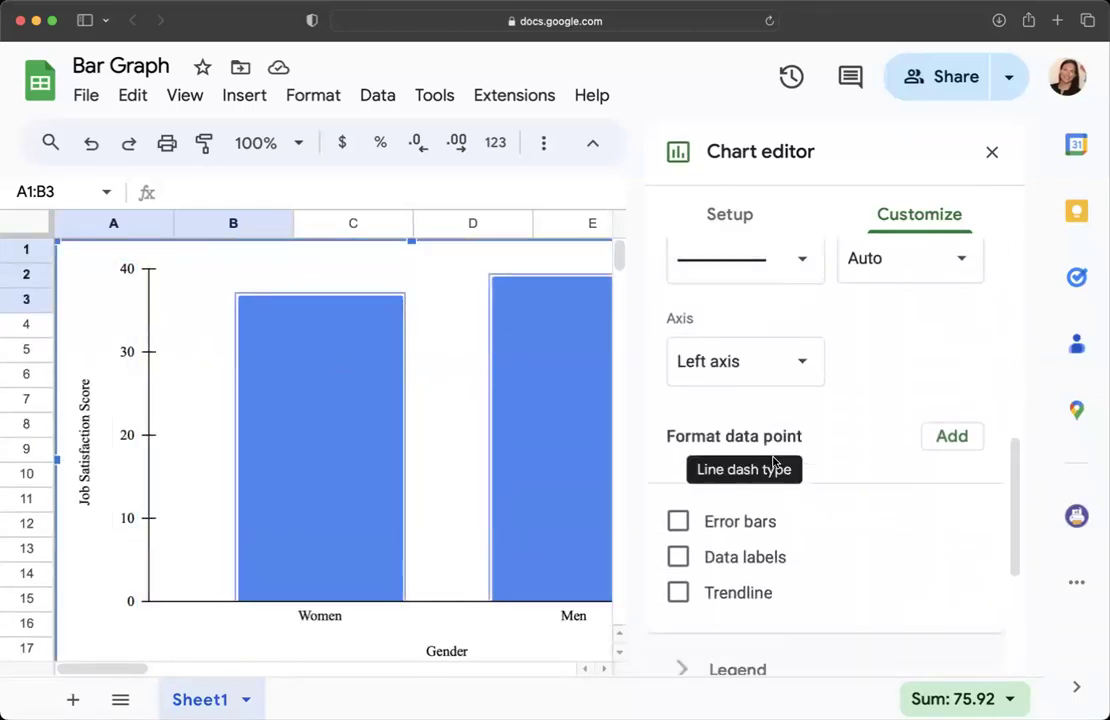
click(677, 558)
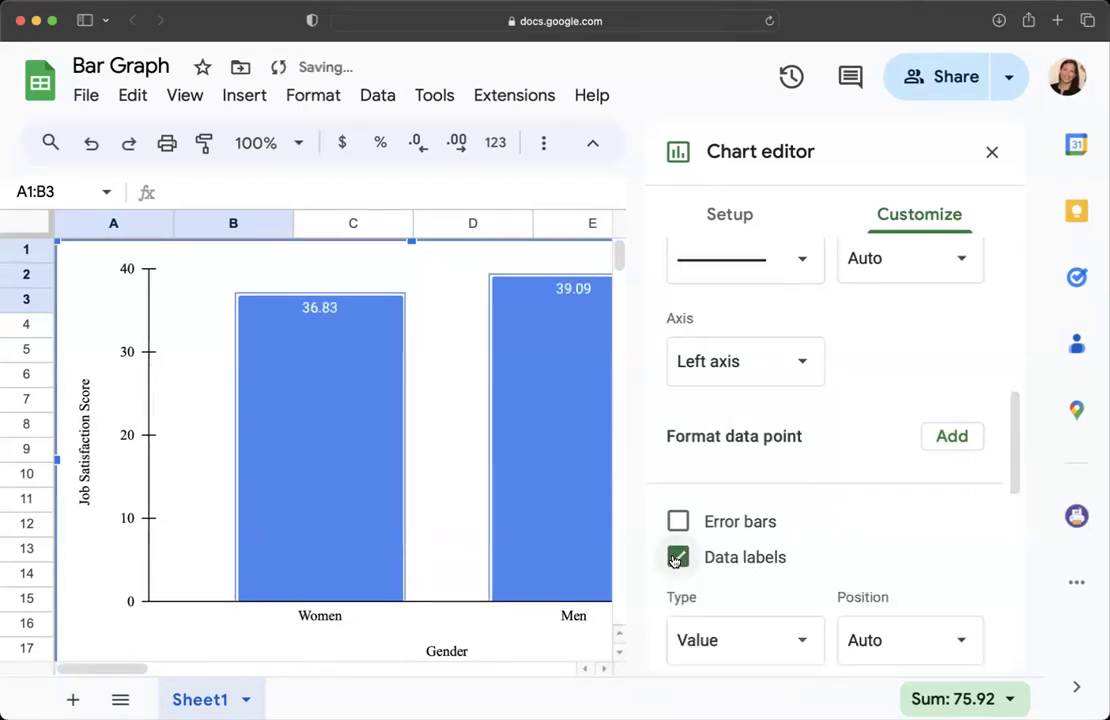
scroll(961, 610, down, 2)
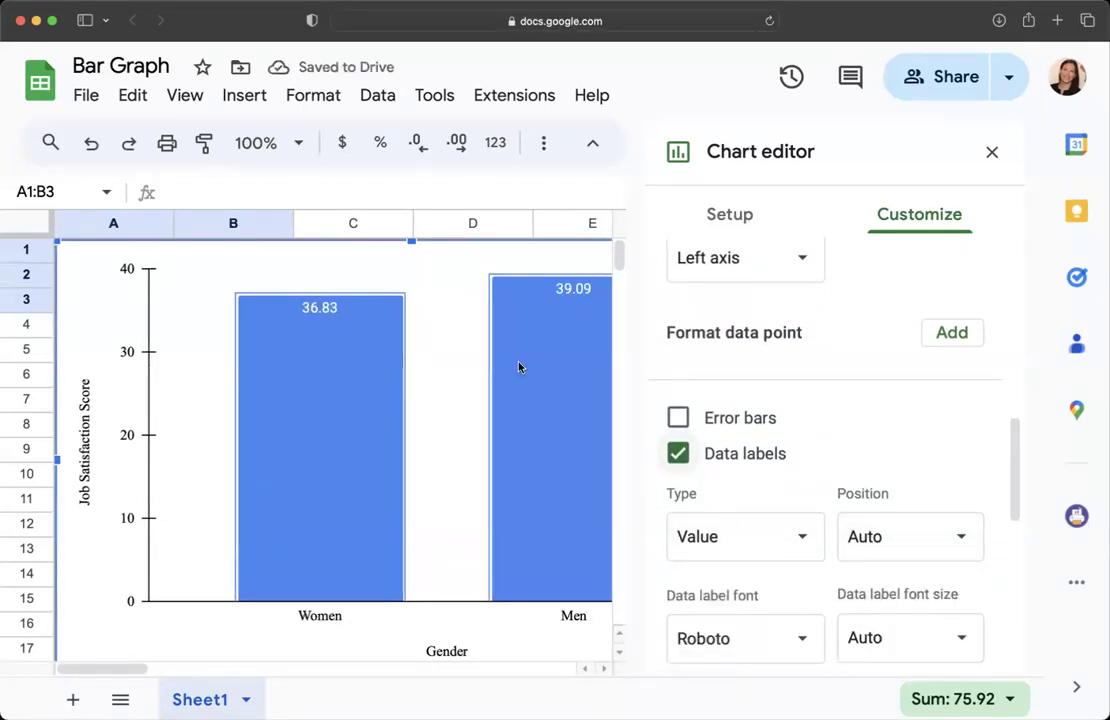
click(942, 526)
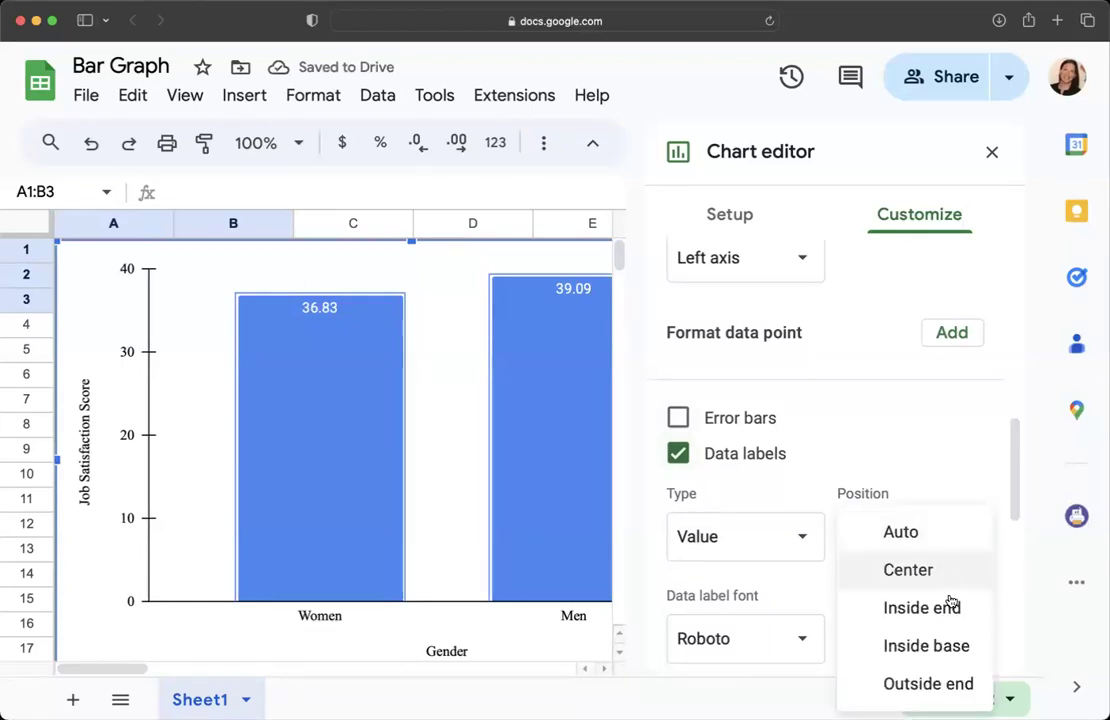
click(930, 683)
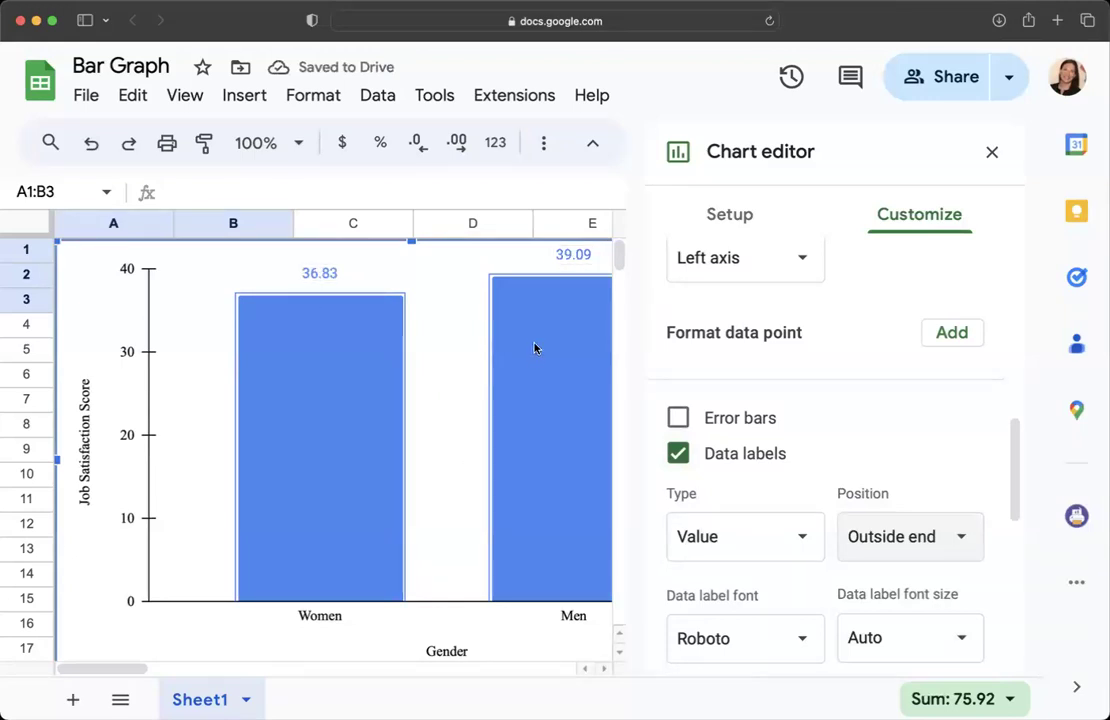
Step: Set the value label text color to black and close the chart editor
scroll(984, 588, down, 2)
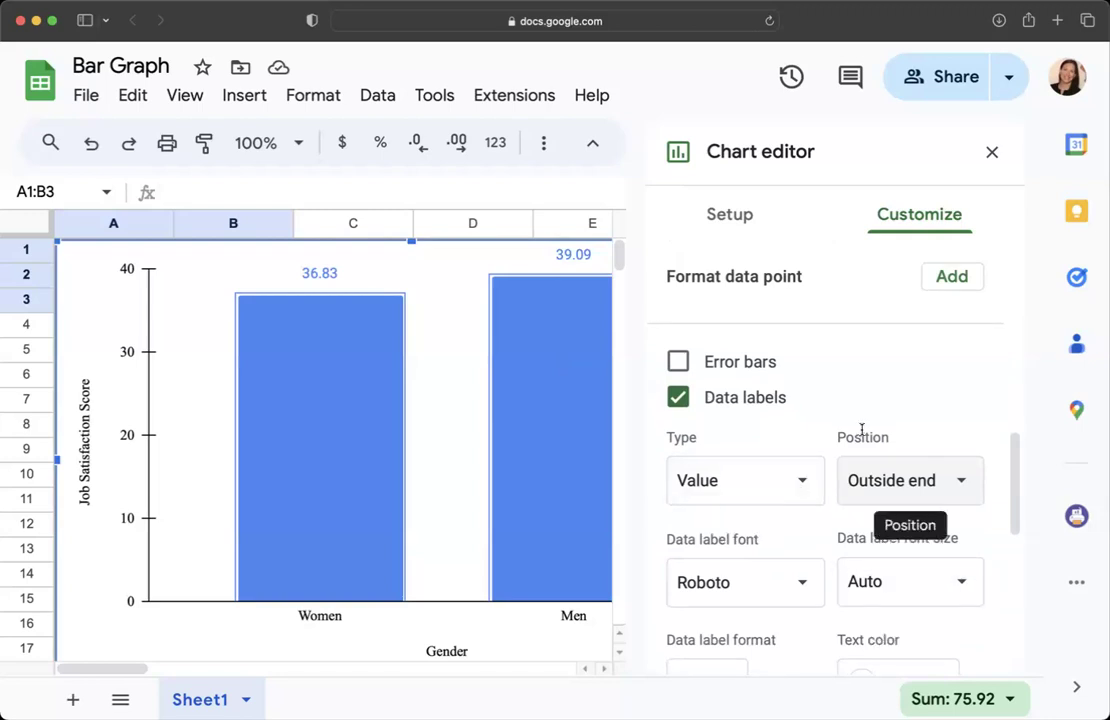
scroll(855, 430, down, 5)
click(918, 527)
click(696, 131)
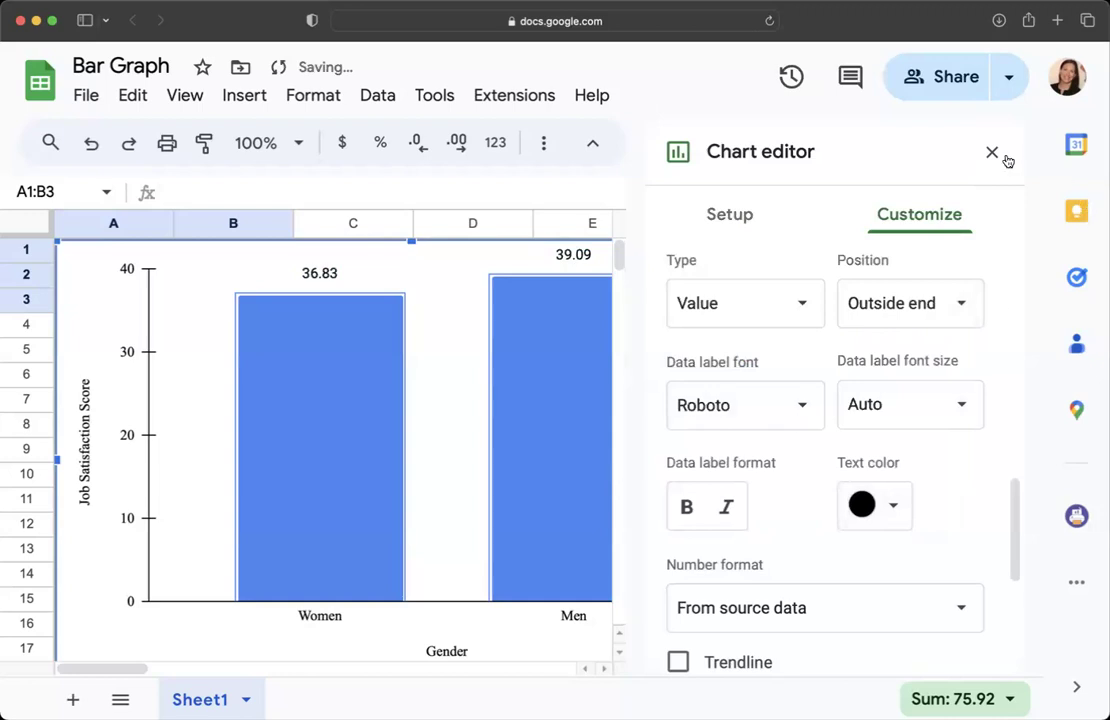
click(992, 153)
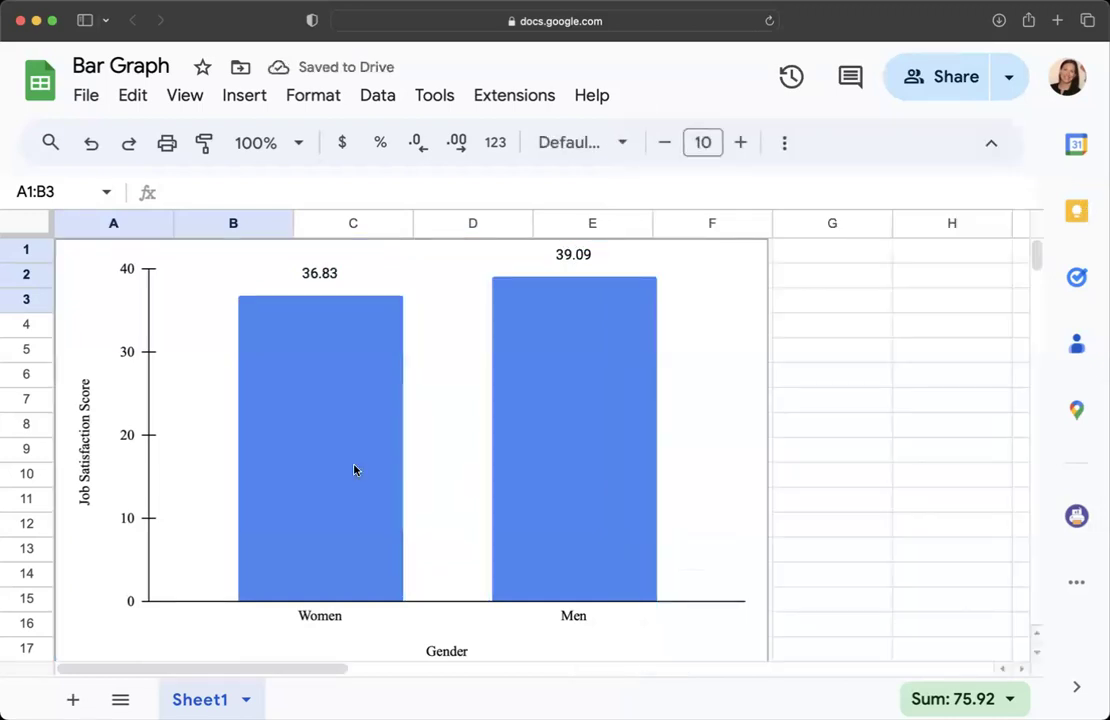
Step: Change the bar series fill color from blue to dark gray
click(320, 473)
double_click(317, 473)
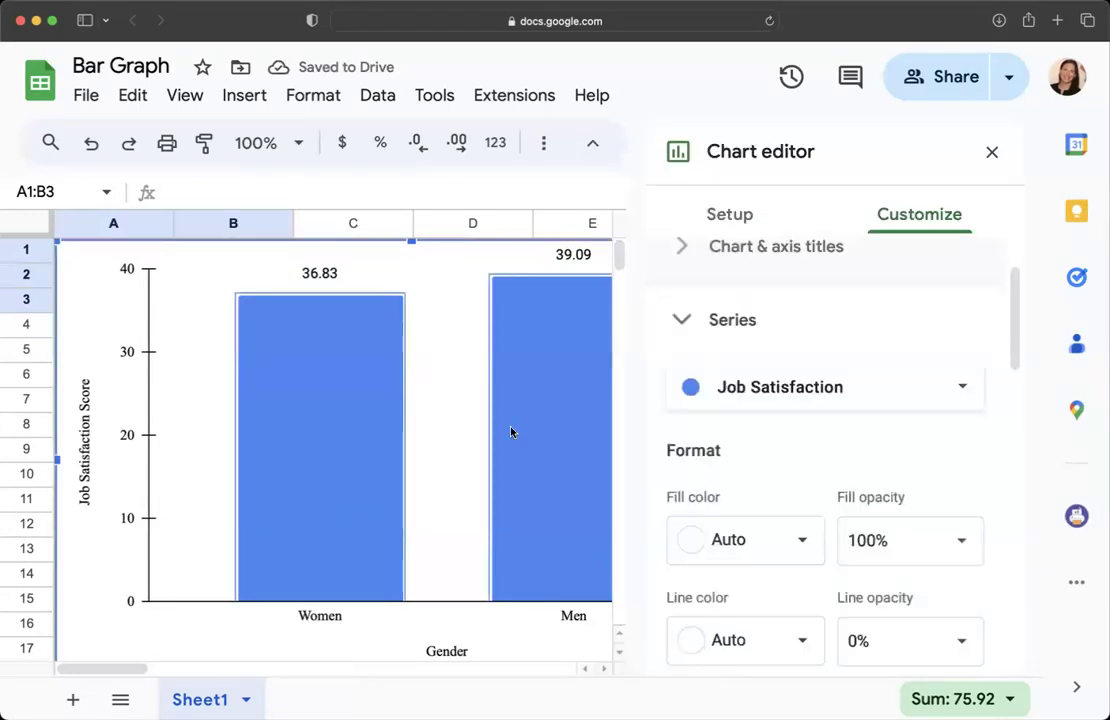
click(800, 537)
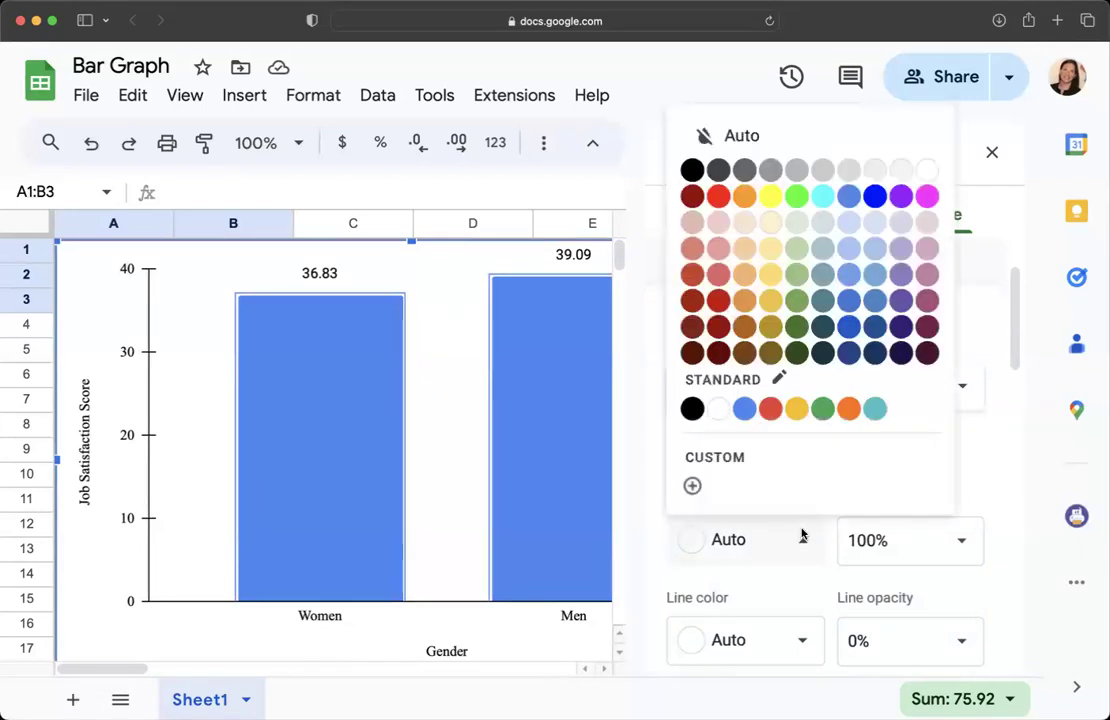
click(744, 176)
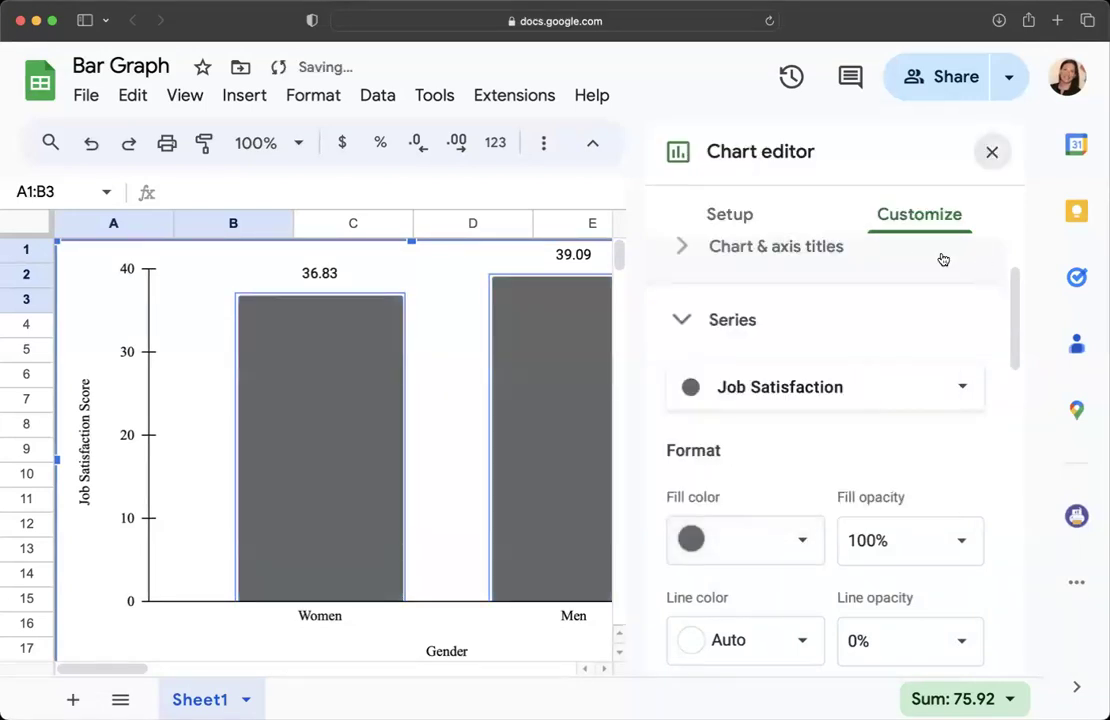
key(Escape)
click(743, 533)
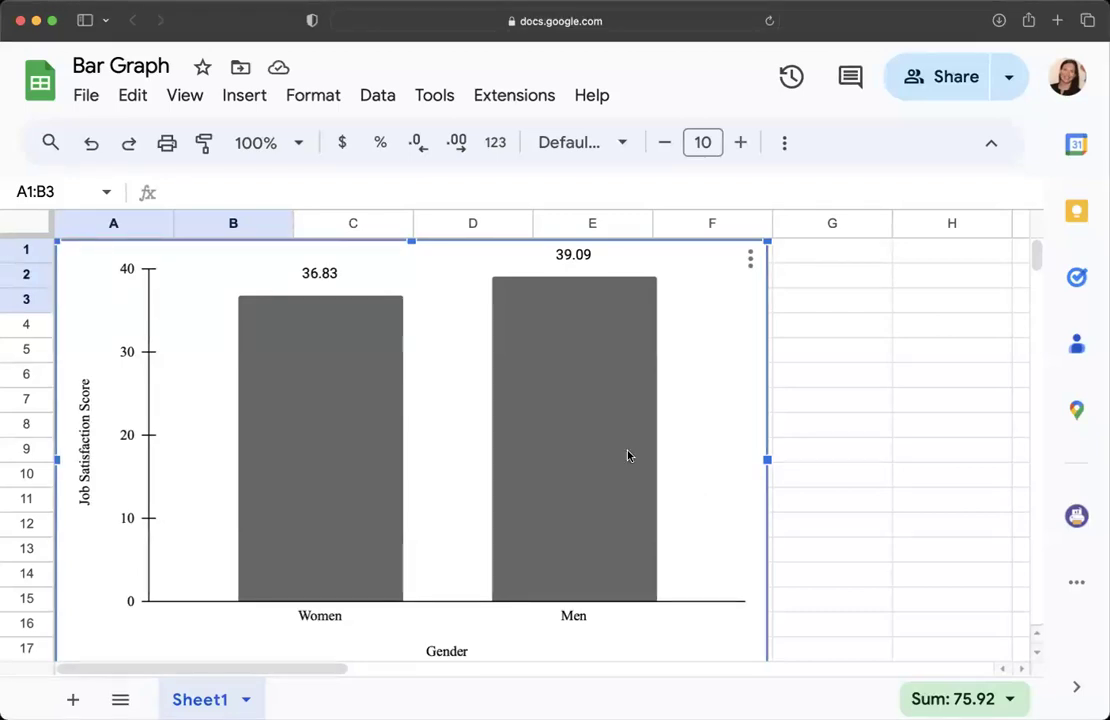
Step: Set the data label font of the 36.83 and 39.09 labels to Serif
double_click(694, 548)
click(320, 272)
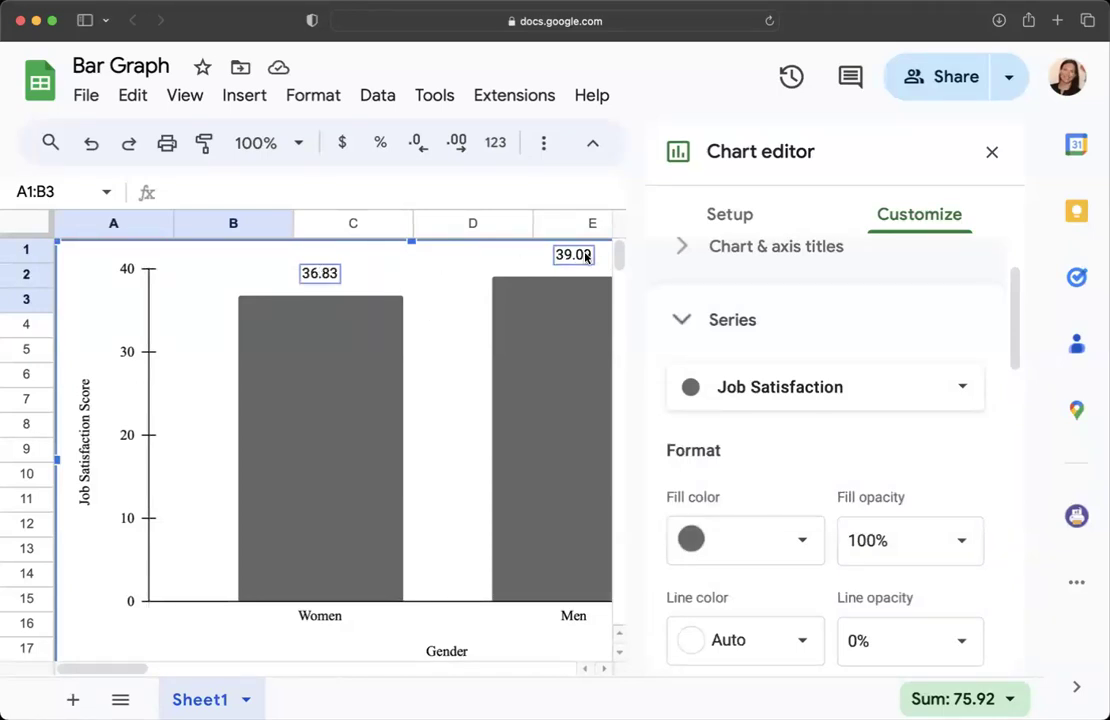
scroll(902, 433, down, 4)
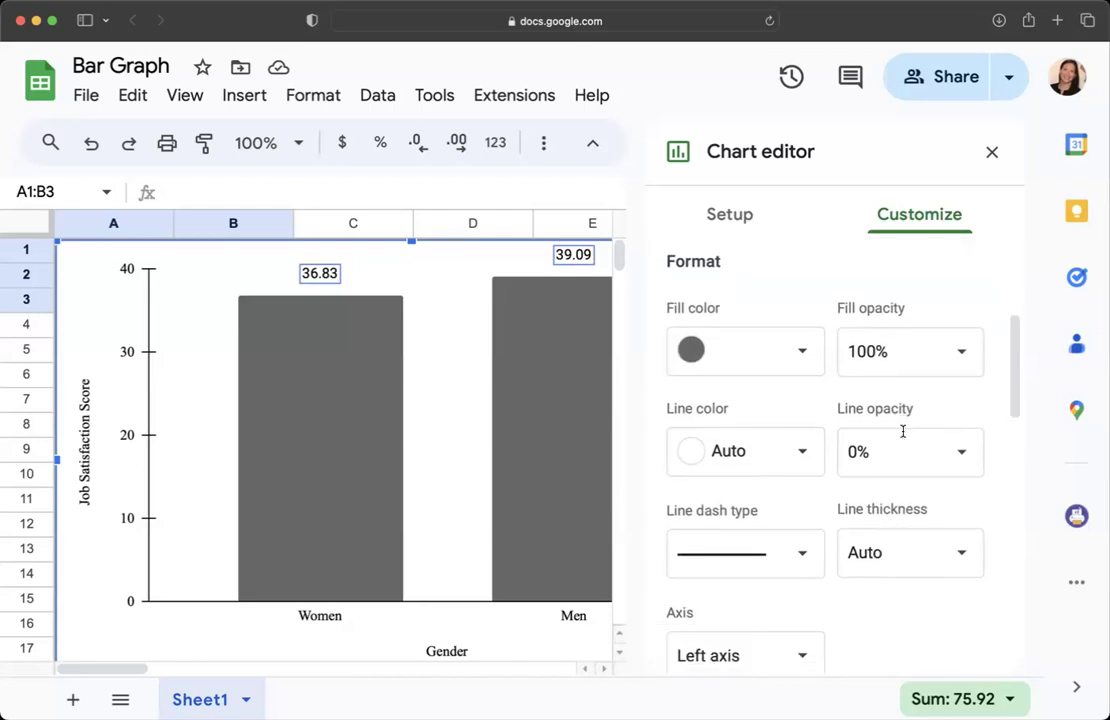
scroll(944, 483, down, 5)
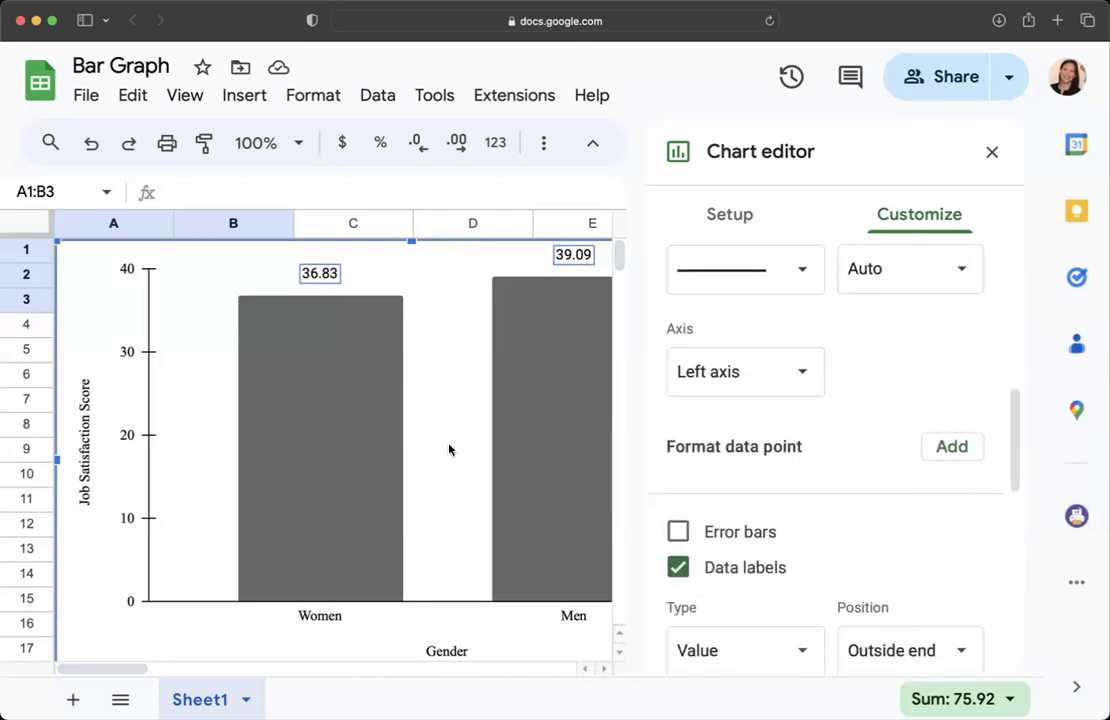
scroll(912, 520, down, 5)
scroll(912, 520, up, 1)
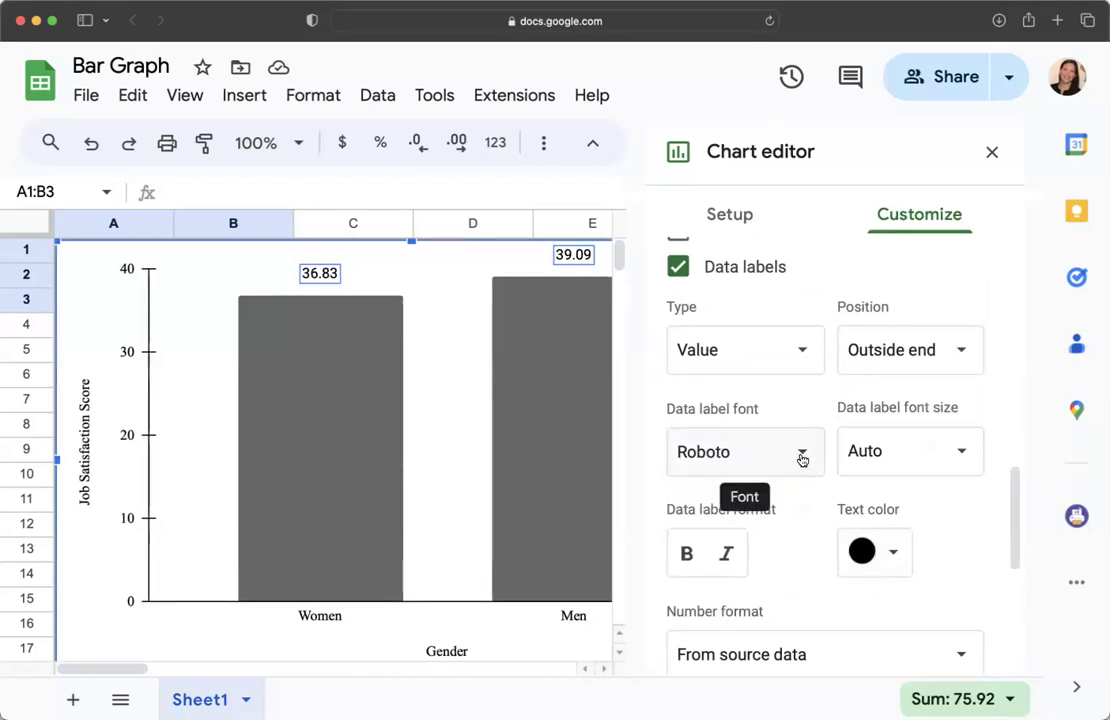
click(801, 456)
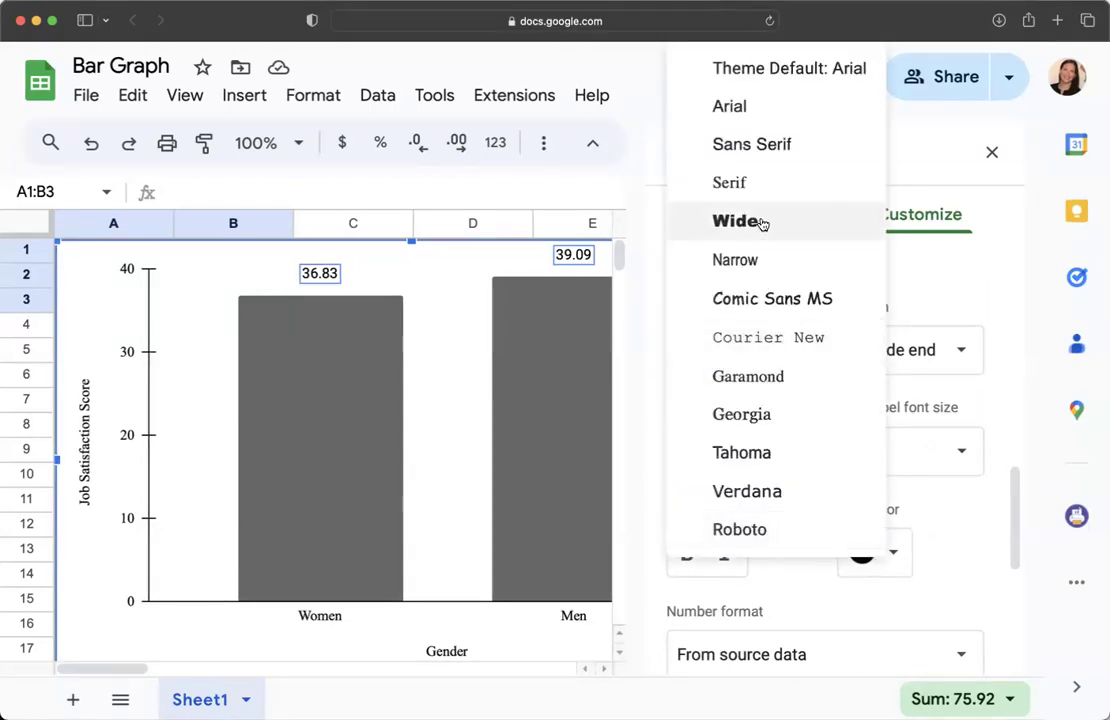
click(745, 181)
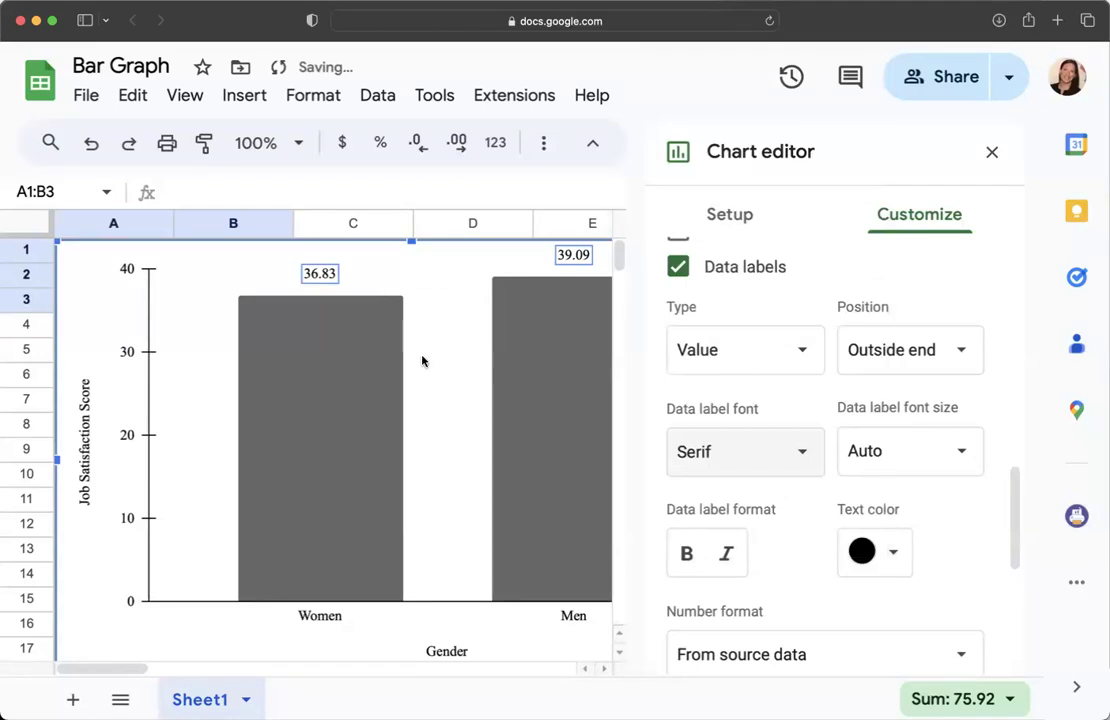
Step: Close the editor and shift the chart slightly right to uncover column A's Women and Men
click(991, 152)
click(737, 353)
drag(736, 357, 766, 332)
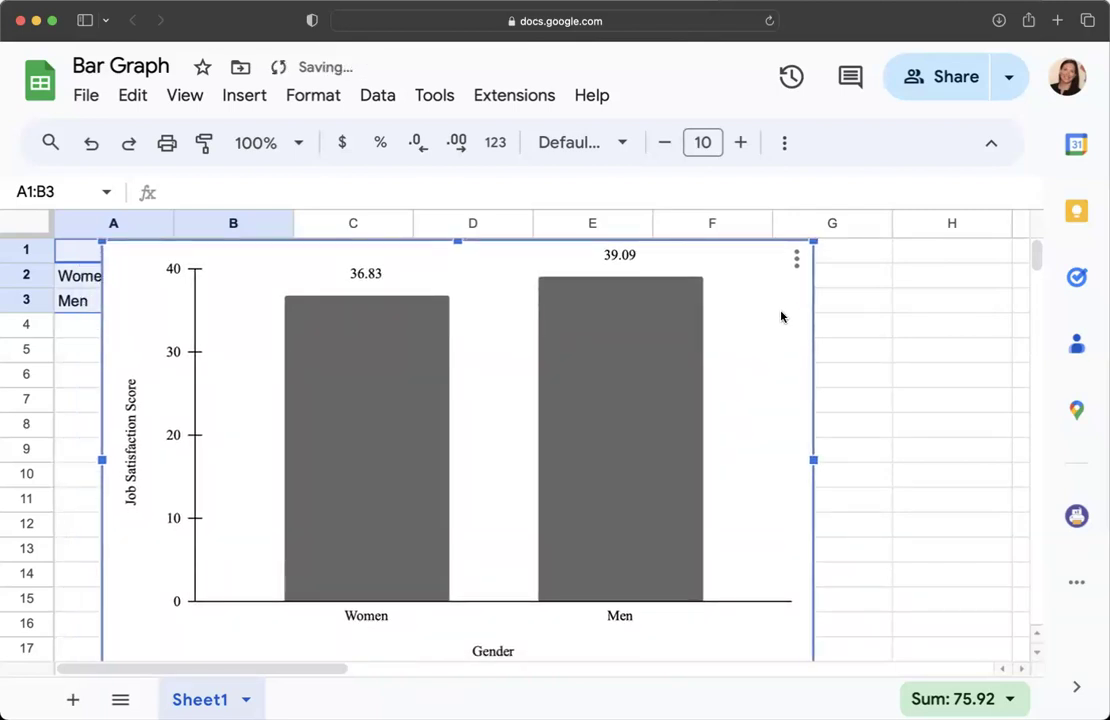
Step: Copy the chart using Copy chart in its three-dot options menu
click(796, 259)
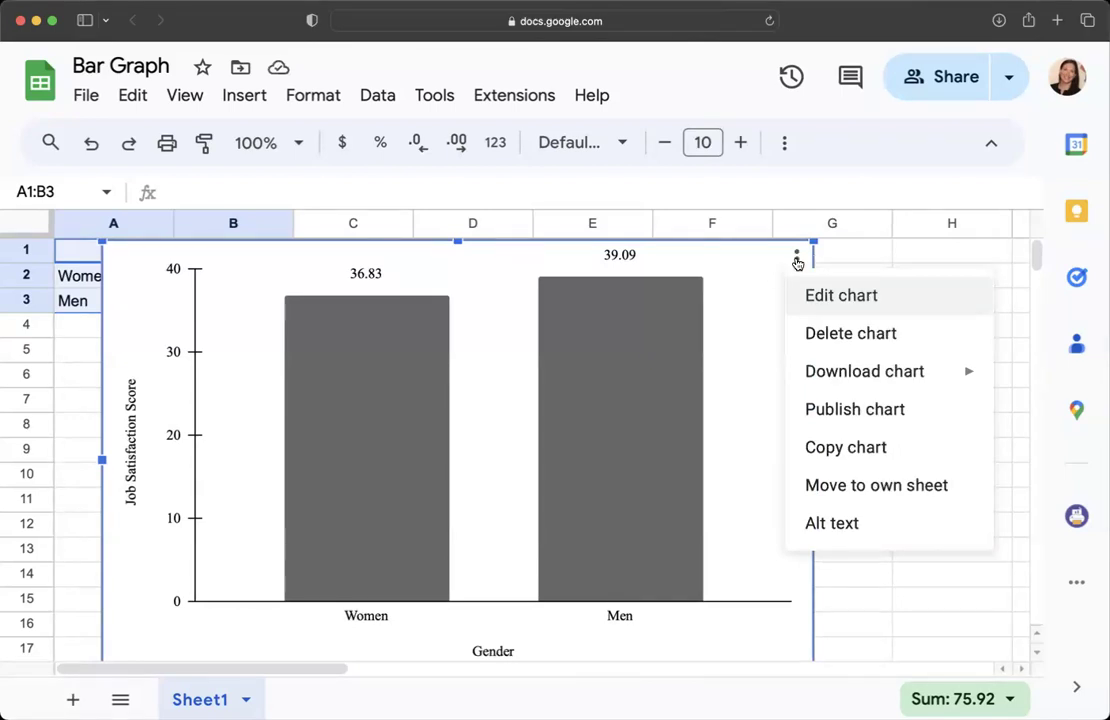
click(854, 455)
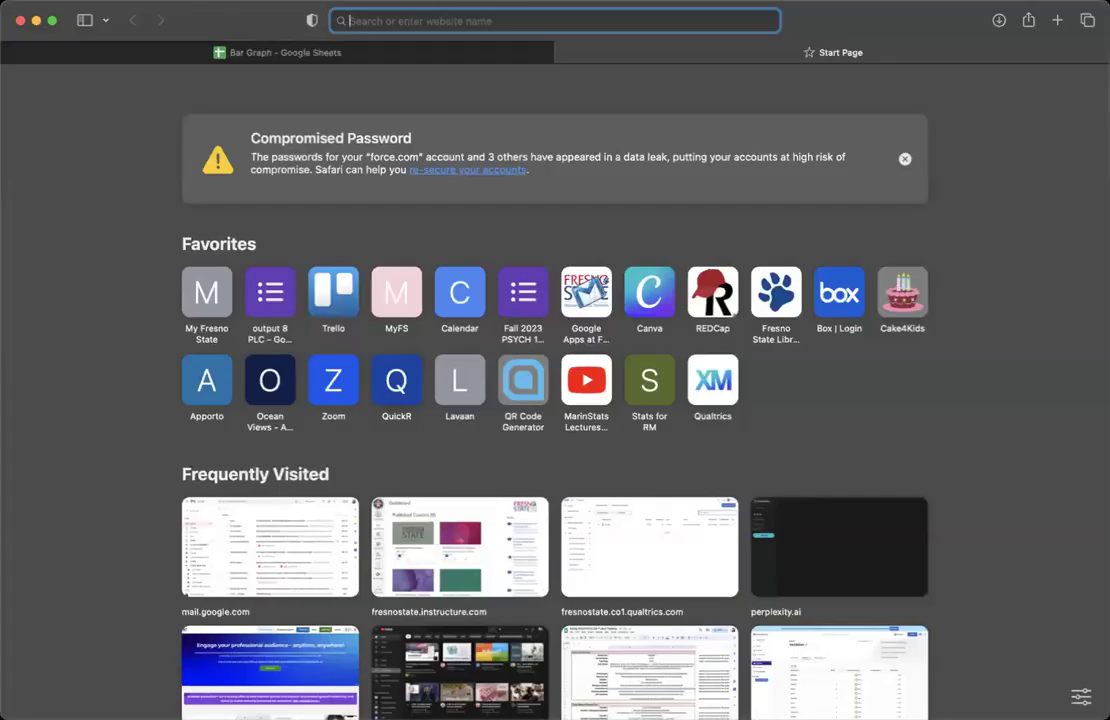
Step: Paste the chart into the untitled Google Doc as Linked to spreadsheet, closing the Start Page tab
key(super+t)
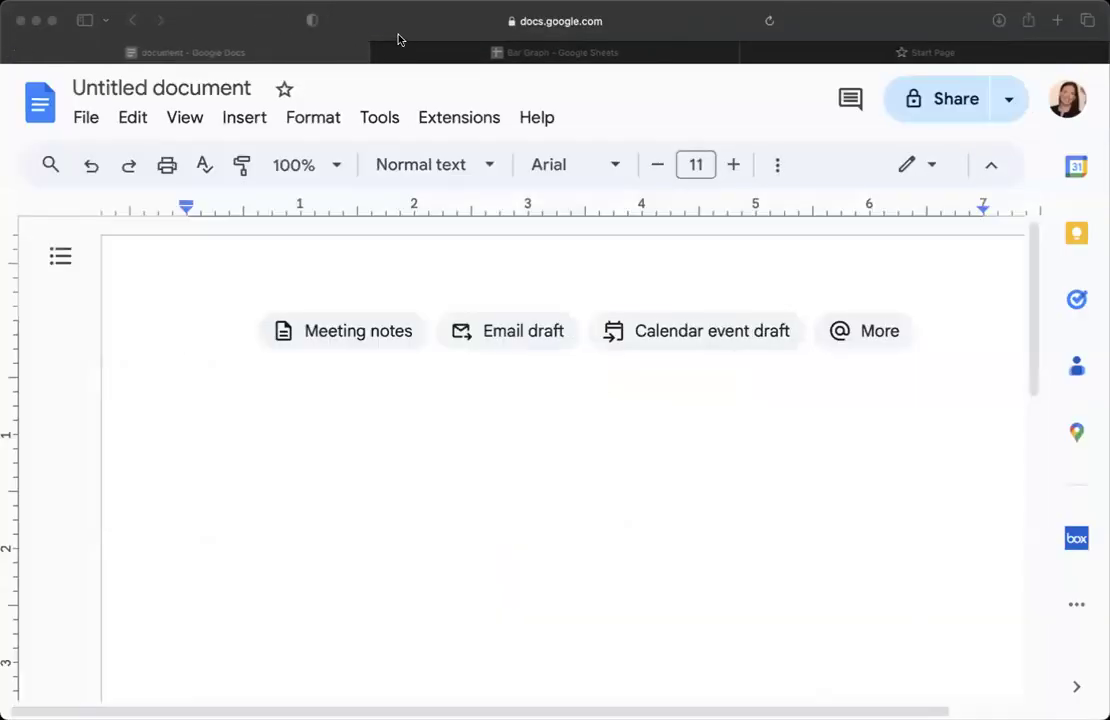
click(250, 20)
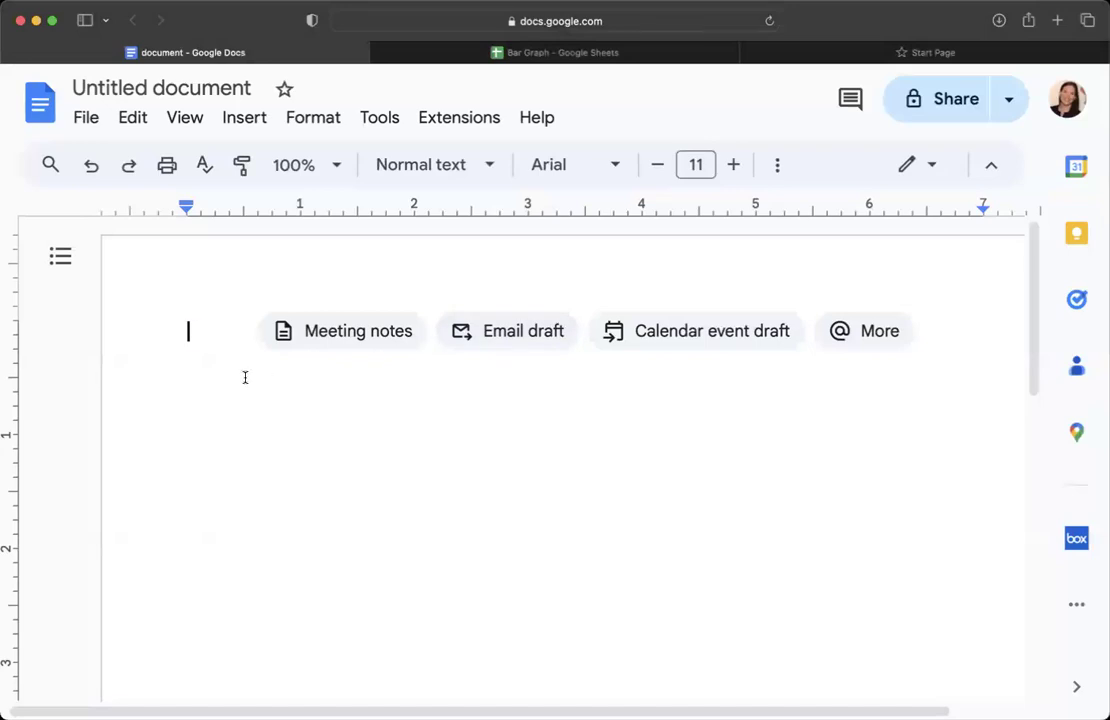
key(super+v)
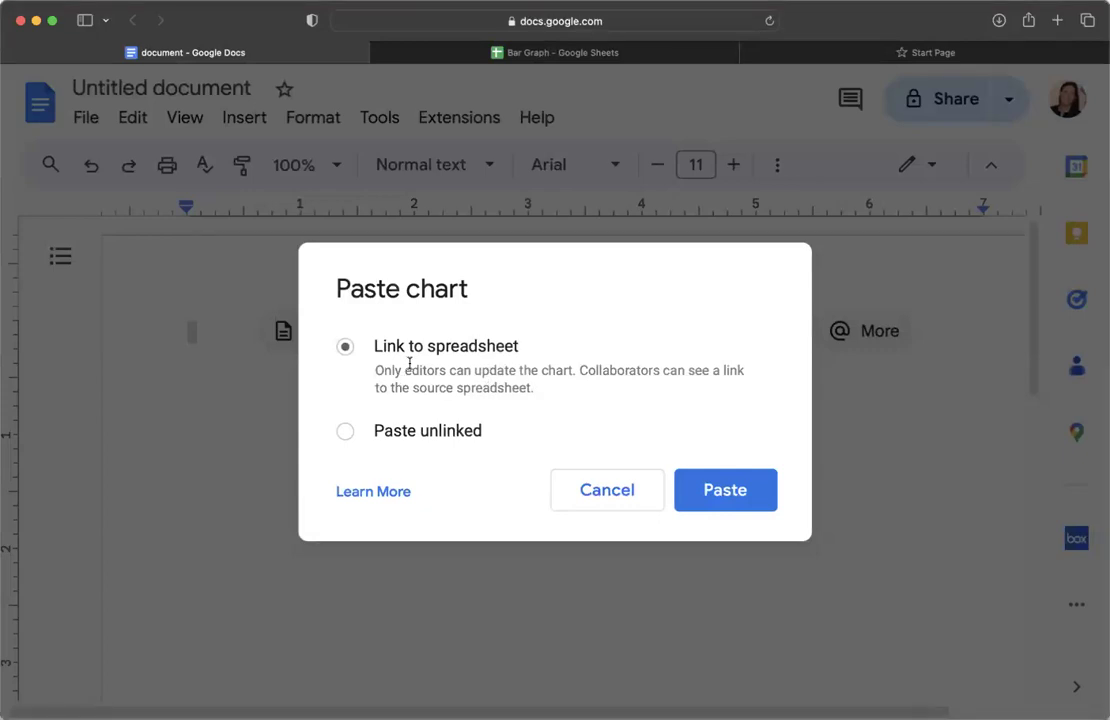
click(751, 502)
click(748, 52)
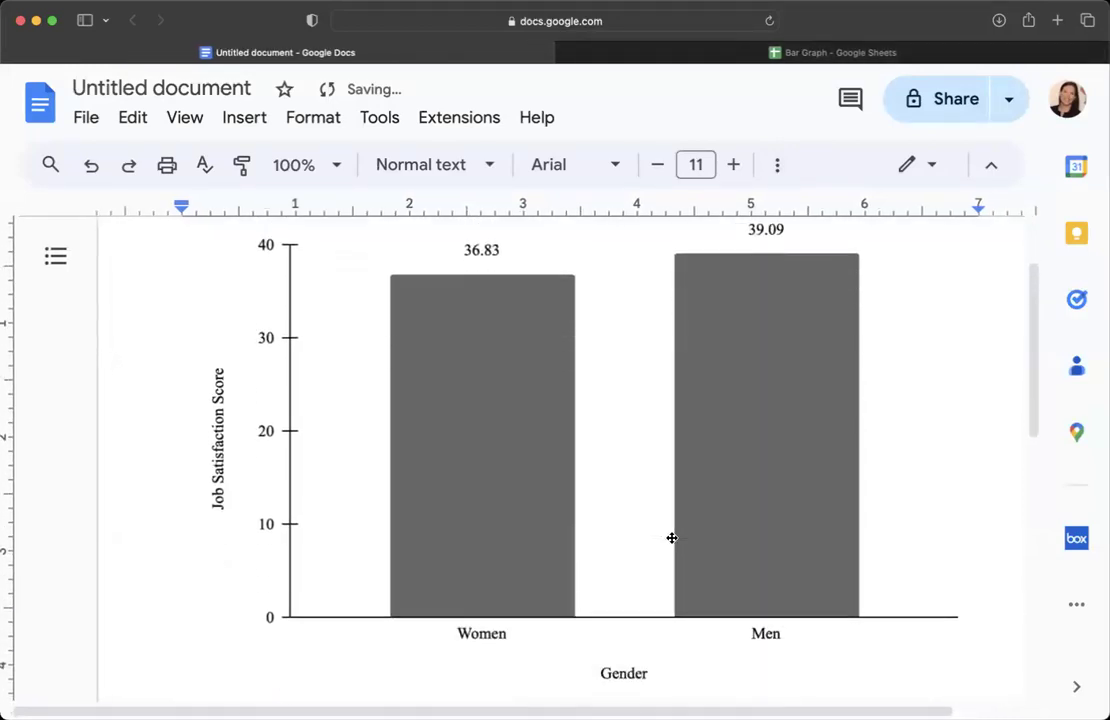
Step: Add a 'Figure 1' label on a new line above the chart
click(672, 538)
scroll(863, 557, up, 2)
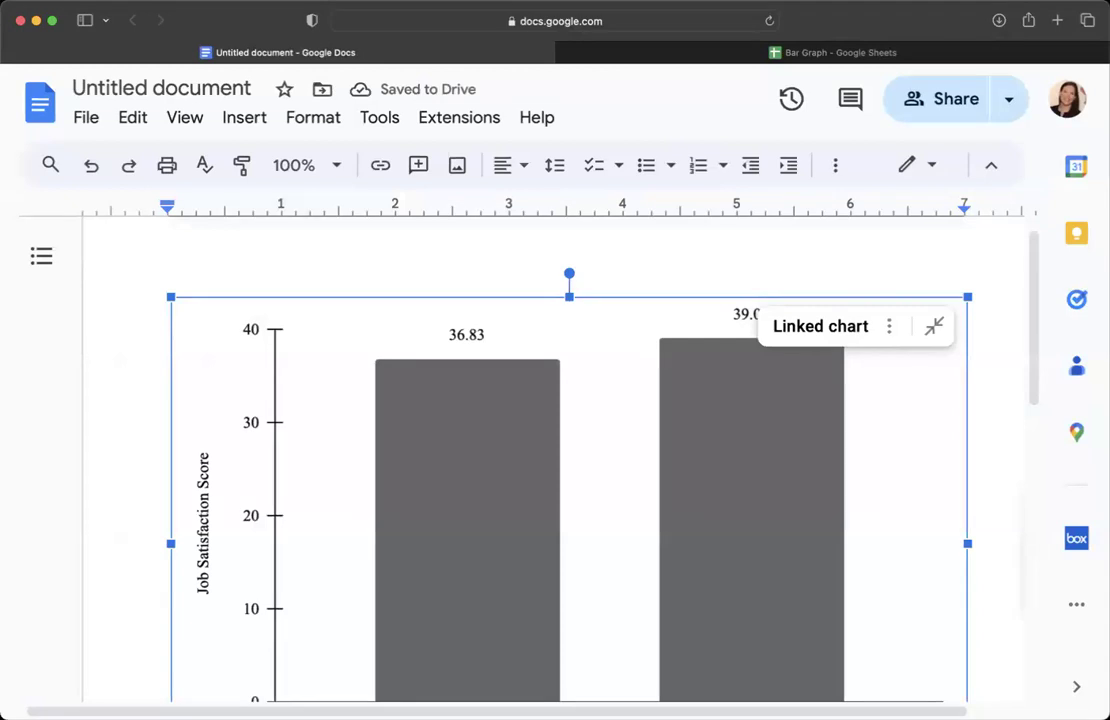
click(334, 254)
key(Return)
text(Figuyr)
key(BackSpace)
key(BackSpace)
text(re 1)
key(Return)
Step: Replace the old caption line with 'Bar Graph Showing the Relationship'
scroll(493, 335, down, 1)
text(Job)
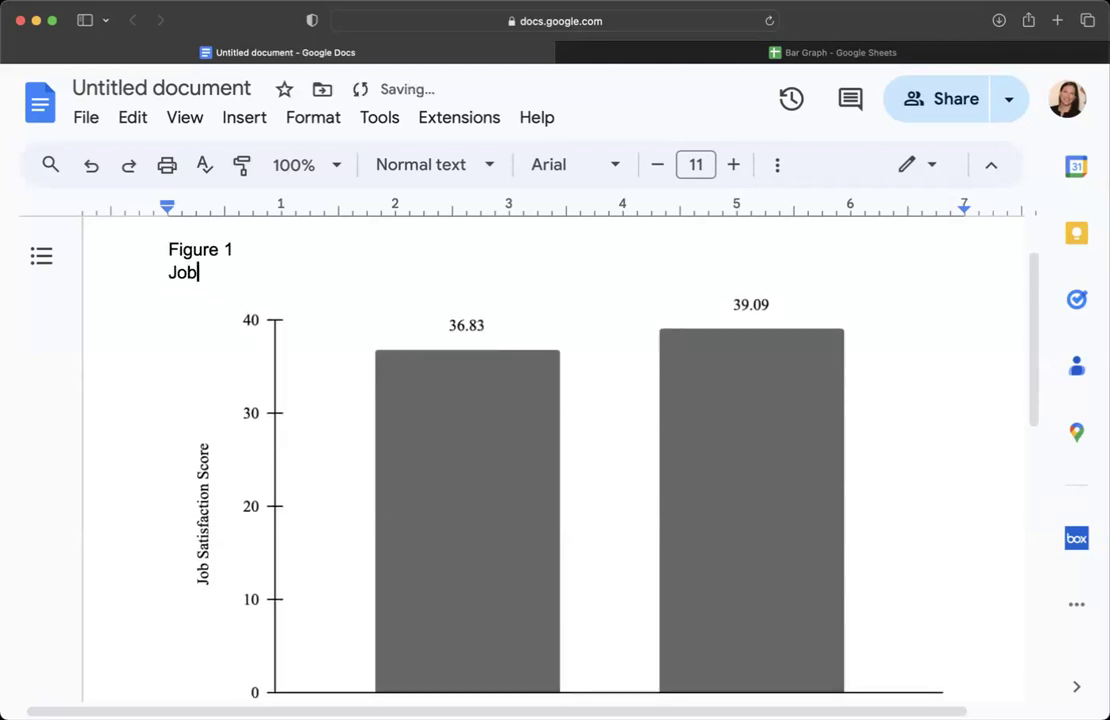
text( Sati)
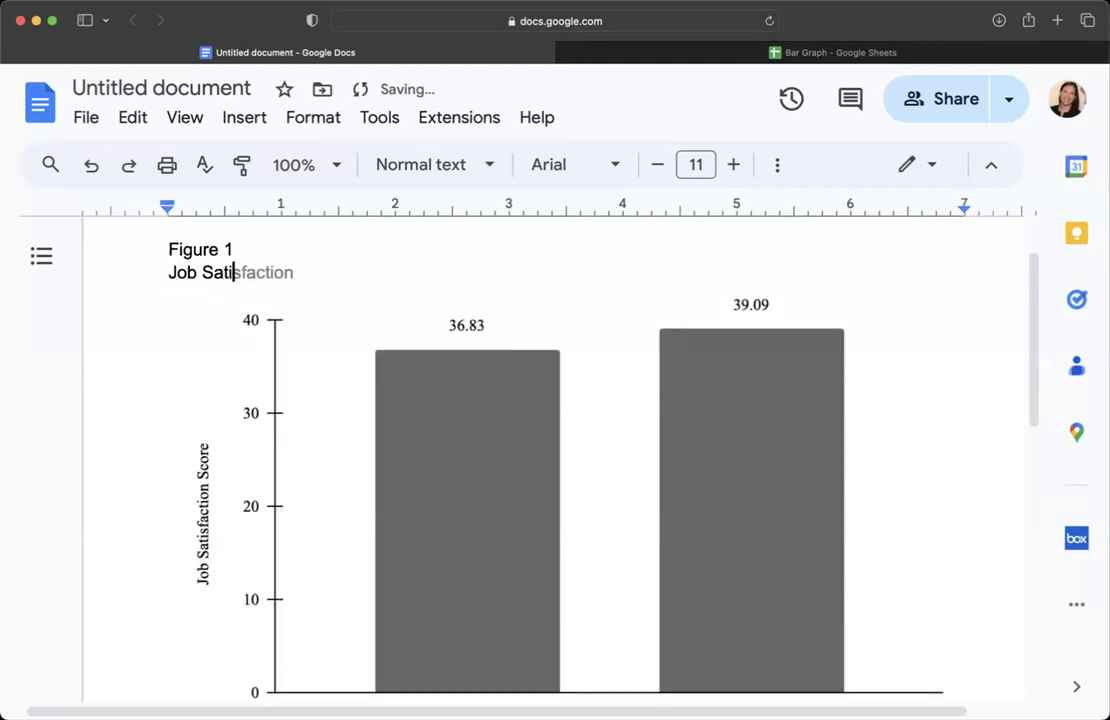
text(sfaction for Men)
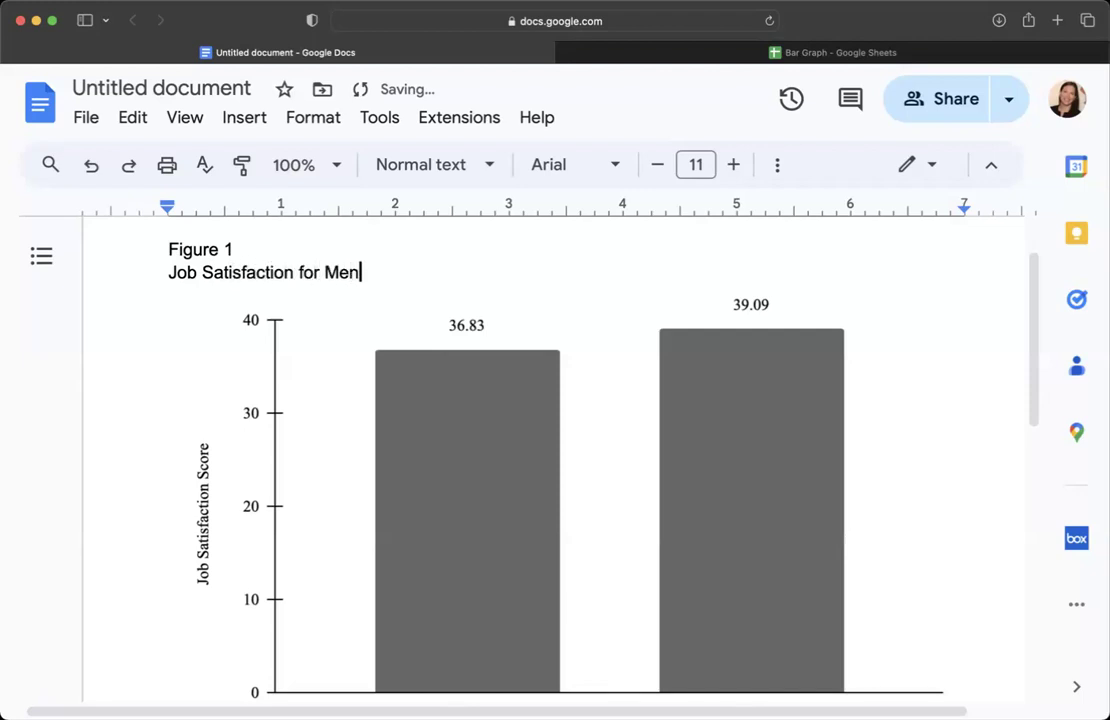
text( and)
key(BackSpace)
key(BackSpace)
key(BackSpace)
key(BackSpace)
key(BackSpace)
key(BackSpace)
key(BackSpace)
key(BackSpace)
key(BackSpace)
drag(166, 272, 325, 272)
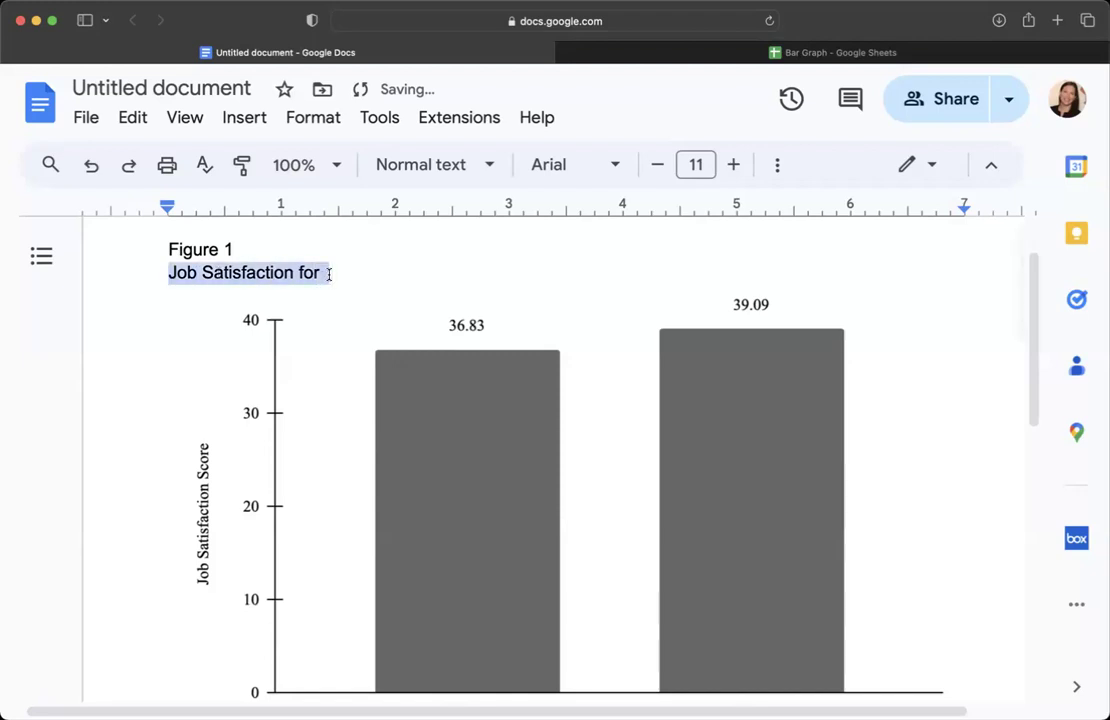
text(G)
key(BackSpace)
text(Bar Graph)
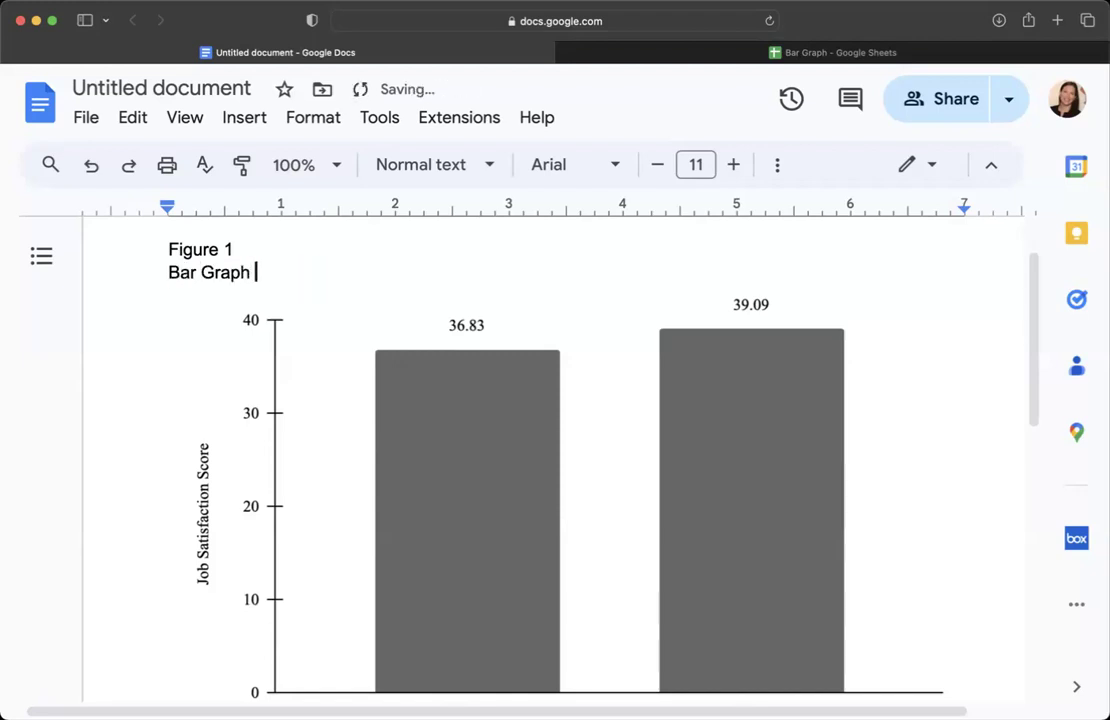
text( Showing th)
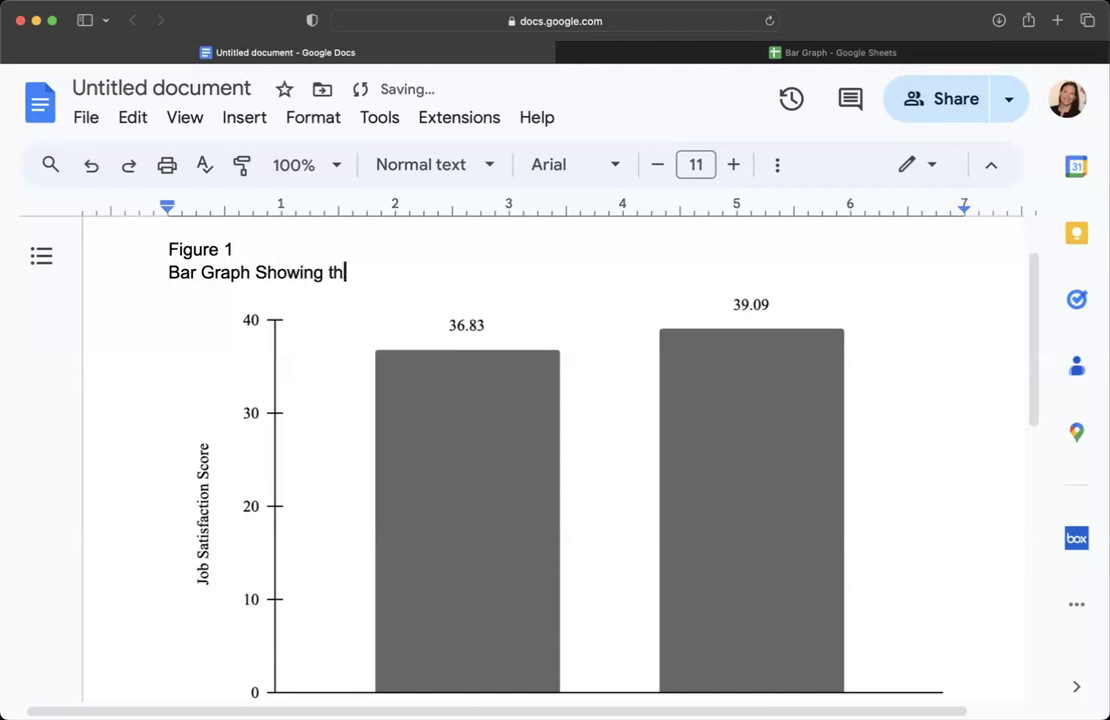
text(e Relationship)
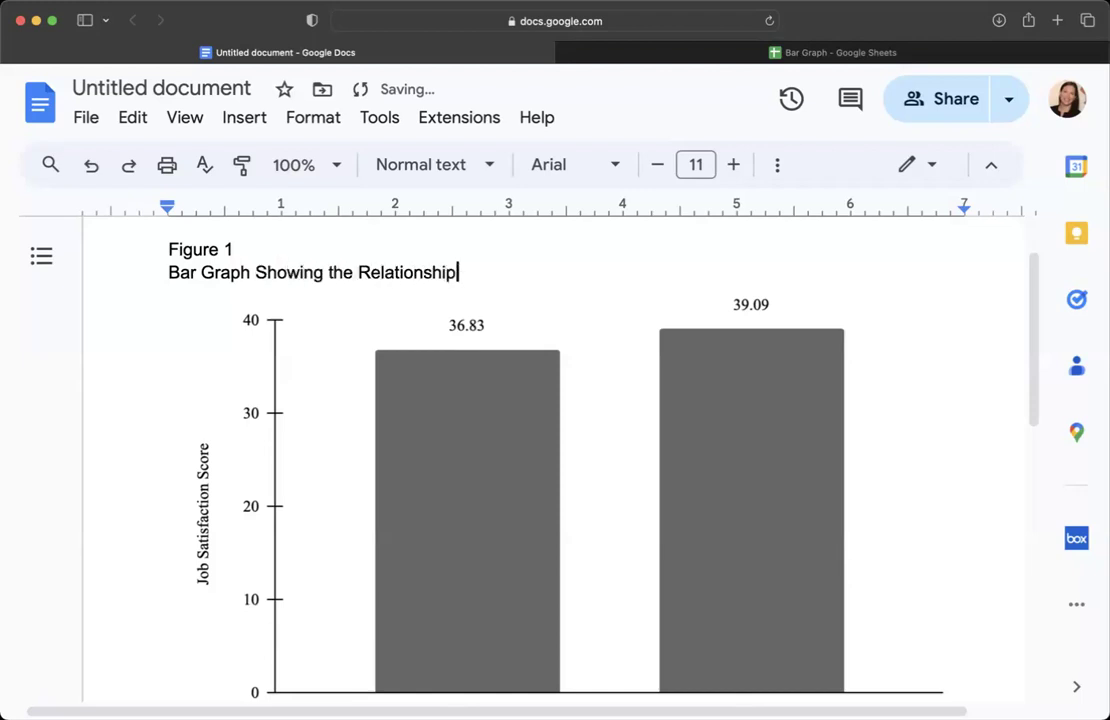
Step: Change 'Relationship' to 'Difference in Job Satisfaction Between Women and Men' in the caption
double_click(438, 274)
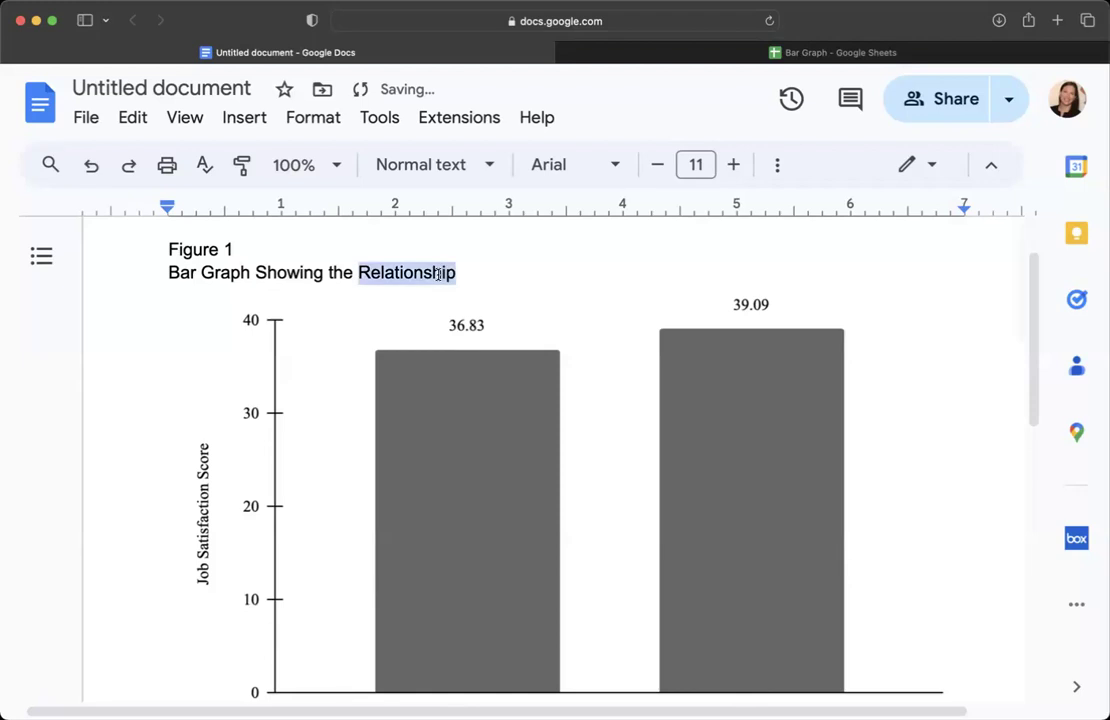
text(Difference in )
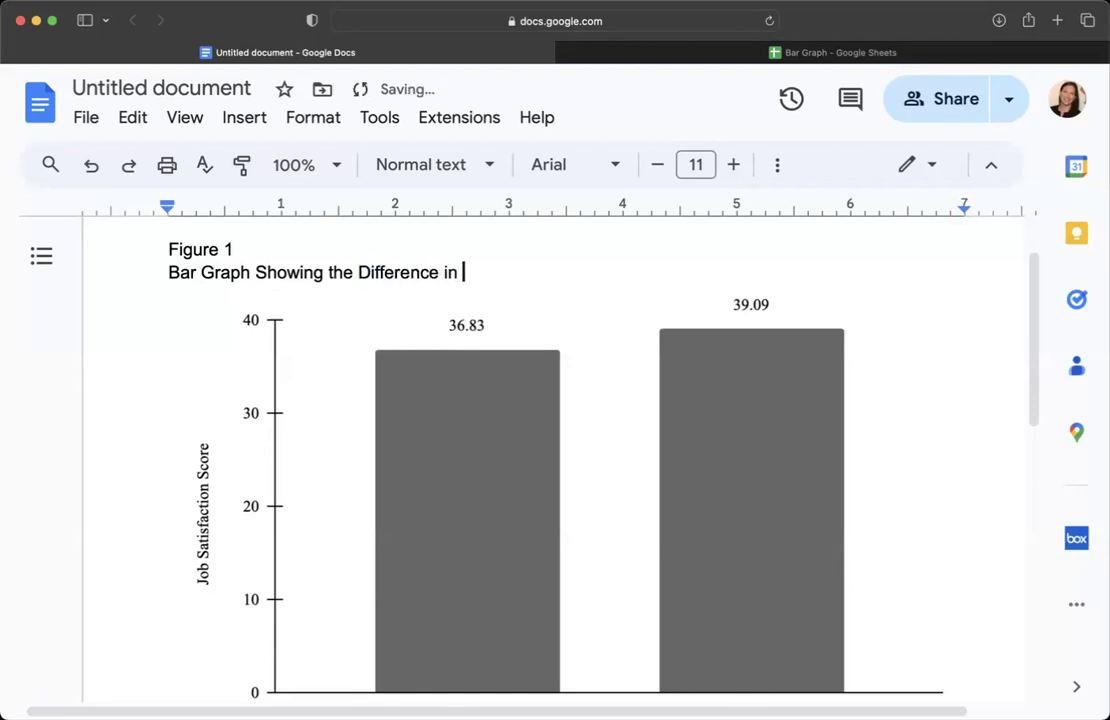
text(Jpb S)
key(BackSpace)
key(BackSpace)
key(BackSpace)
key(BackSpace)
text(ob Satisfaction )
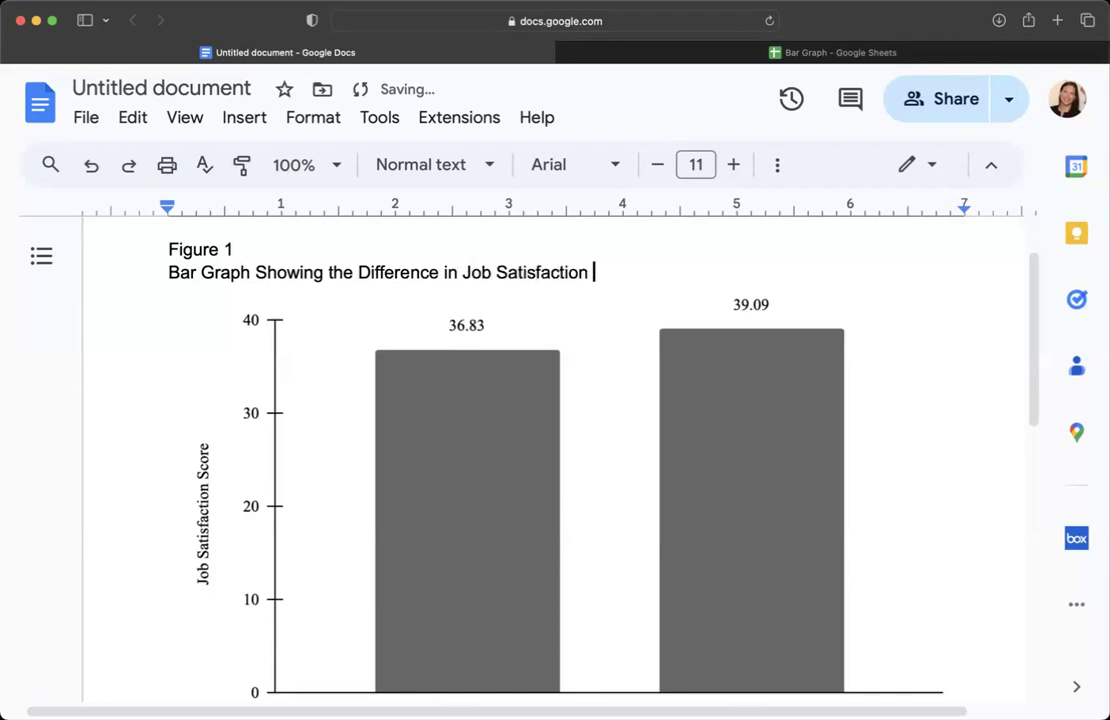
text(b)
key(BackSpace)
text(Between )
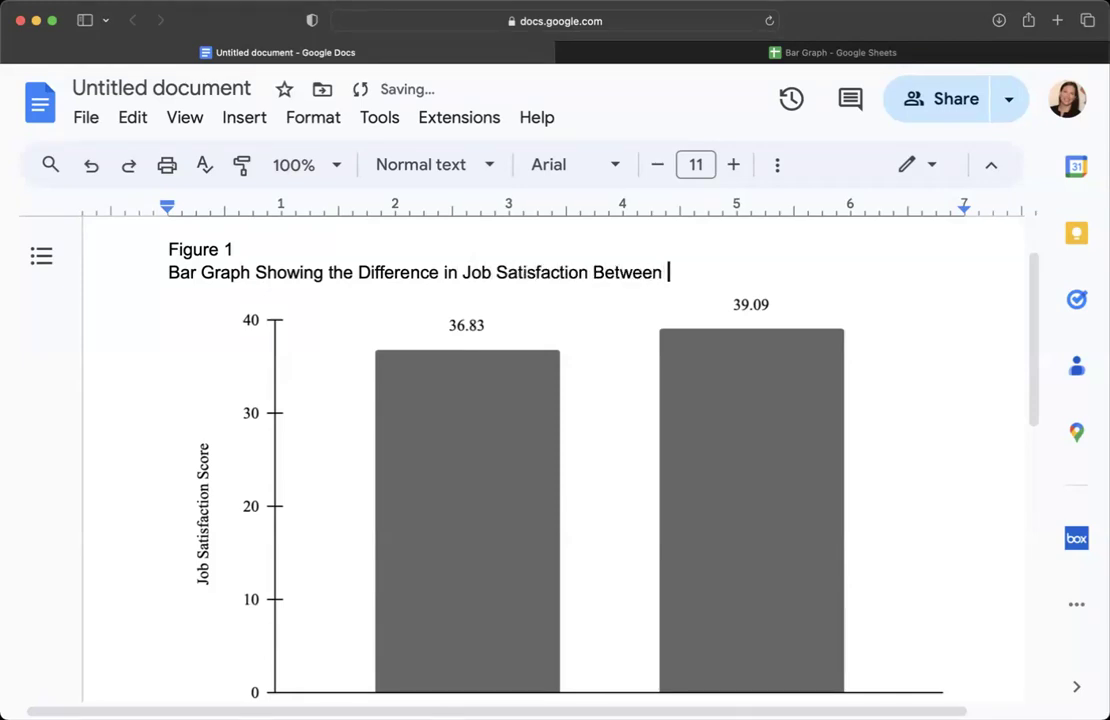
text(w)
key(BackSpace)
text(Wme)
key(BackSpace)
key(BackSpace)
text(omena)
key(BackSpace)
text(and Men)
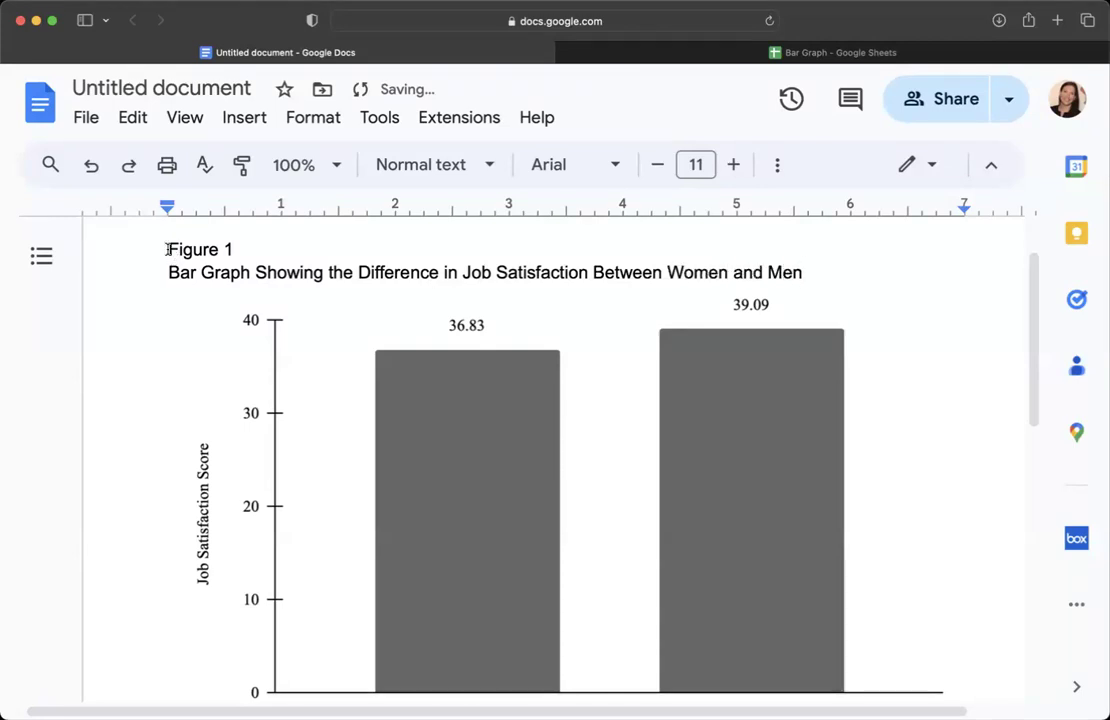
Step: Double-space the Figure 1 label and caption lines
drag(166, 250, 810, 274)
click(777, 164)
click(518, 216)
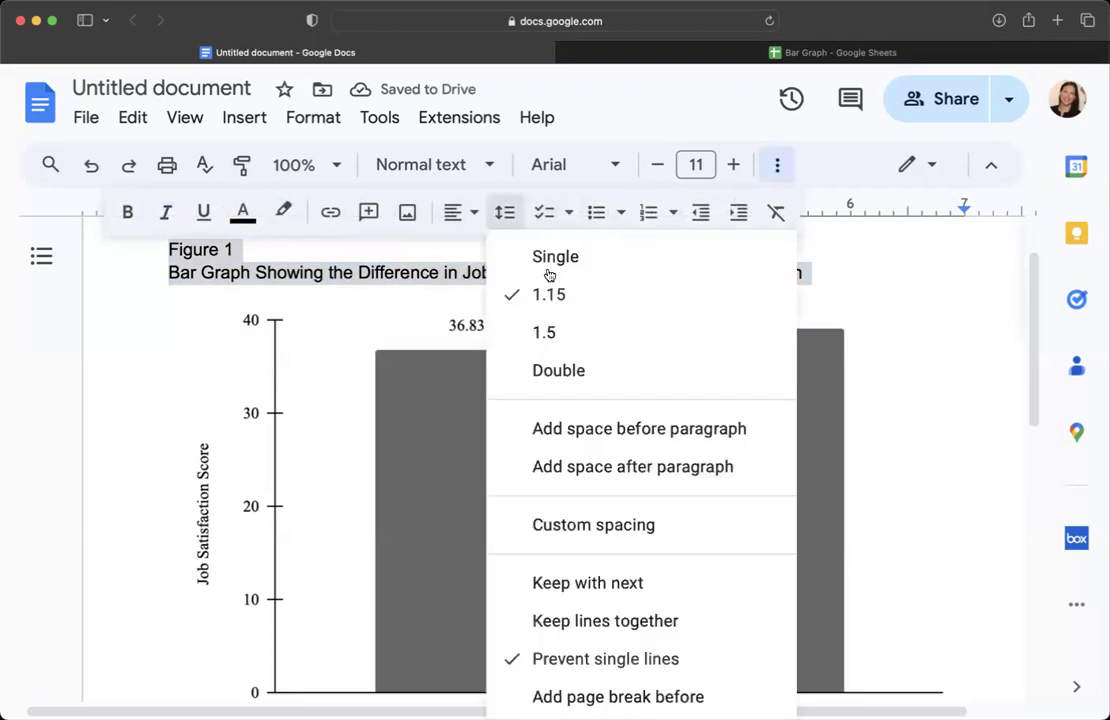
click(577, 369)
Step: Make 'Figure 1' bold and the caption italic
click(296, 286)
double_click(186, 248)
key(shift+Right)
key(shift+Right)
key(super+b)
triple_click(285, 289)
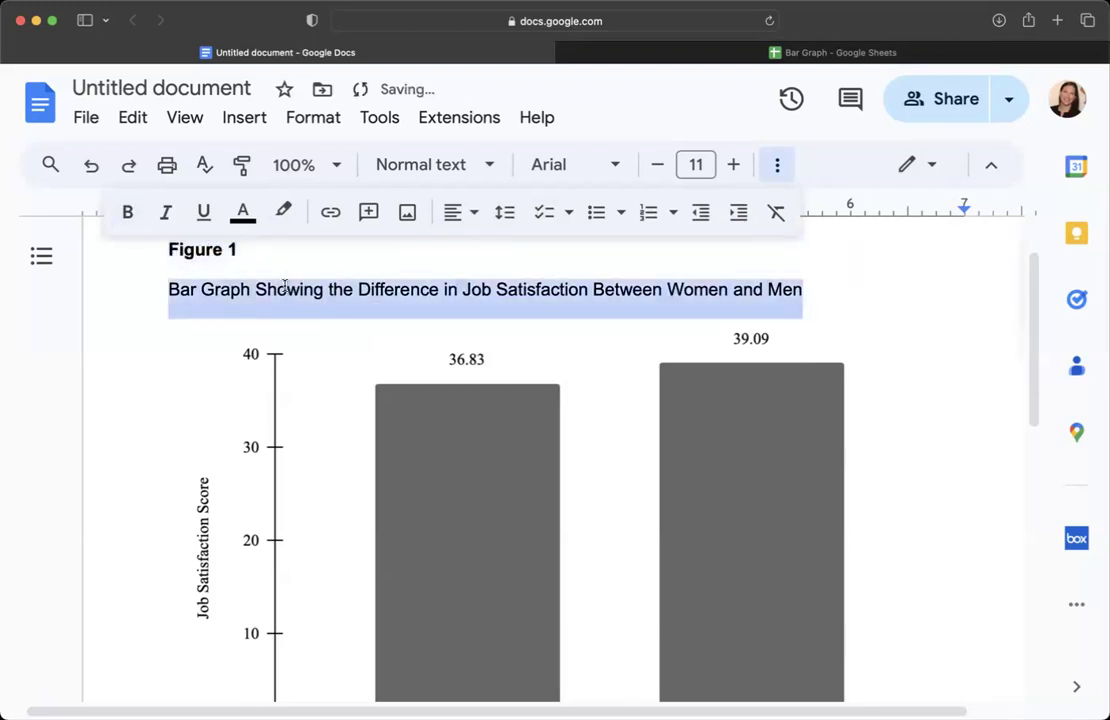
key(super+i)
Step: Set both the label and caption to Times New Roman
drag(170, 249, 907, 307)
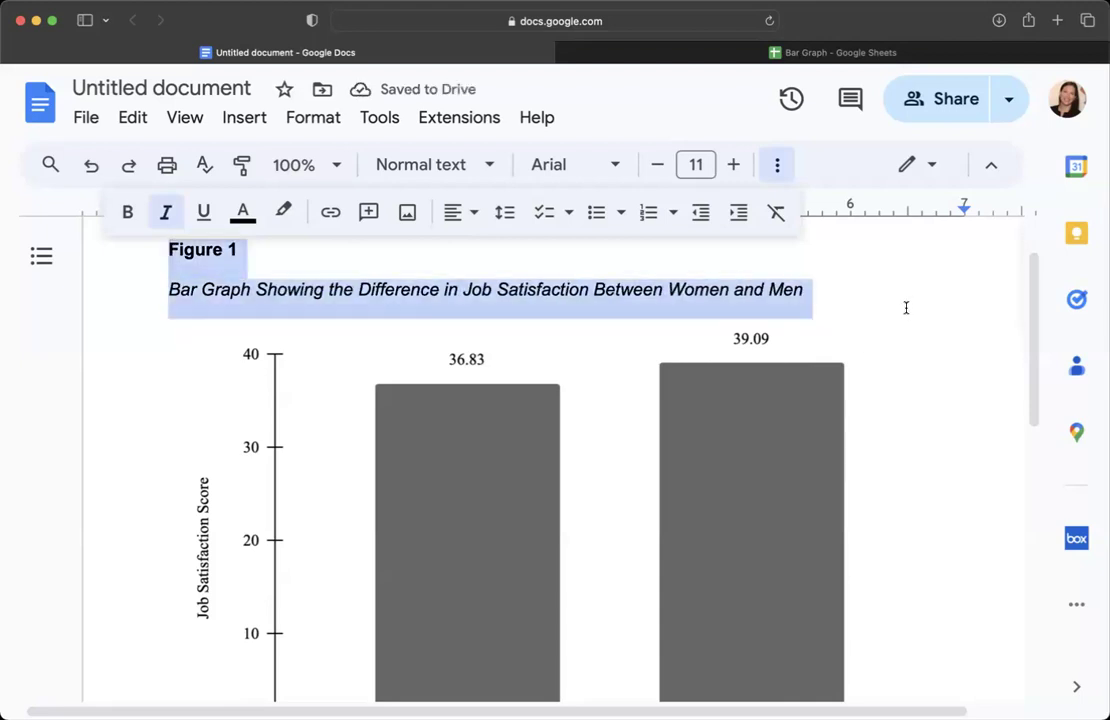
click(618, 166)
click(615, 380)
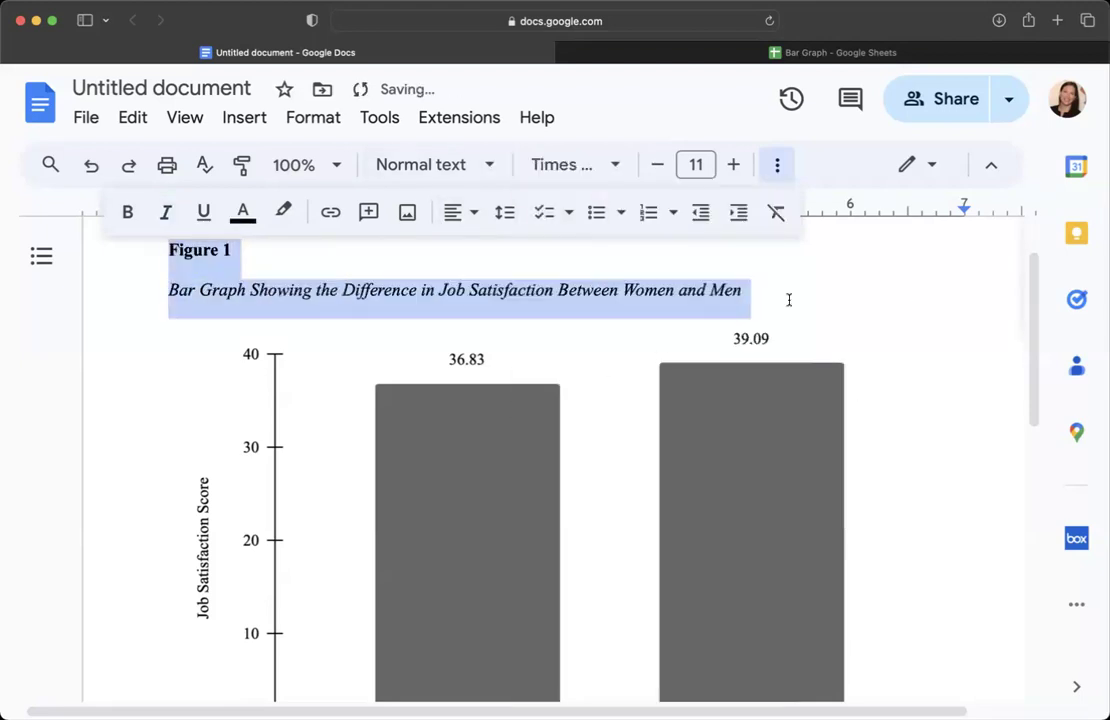
click(788, 300)
scroll(880, 456, up, 1)
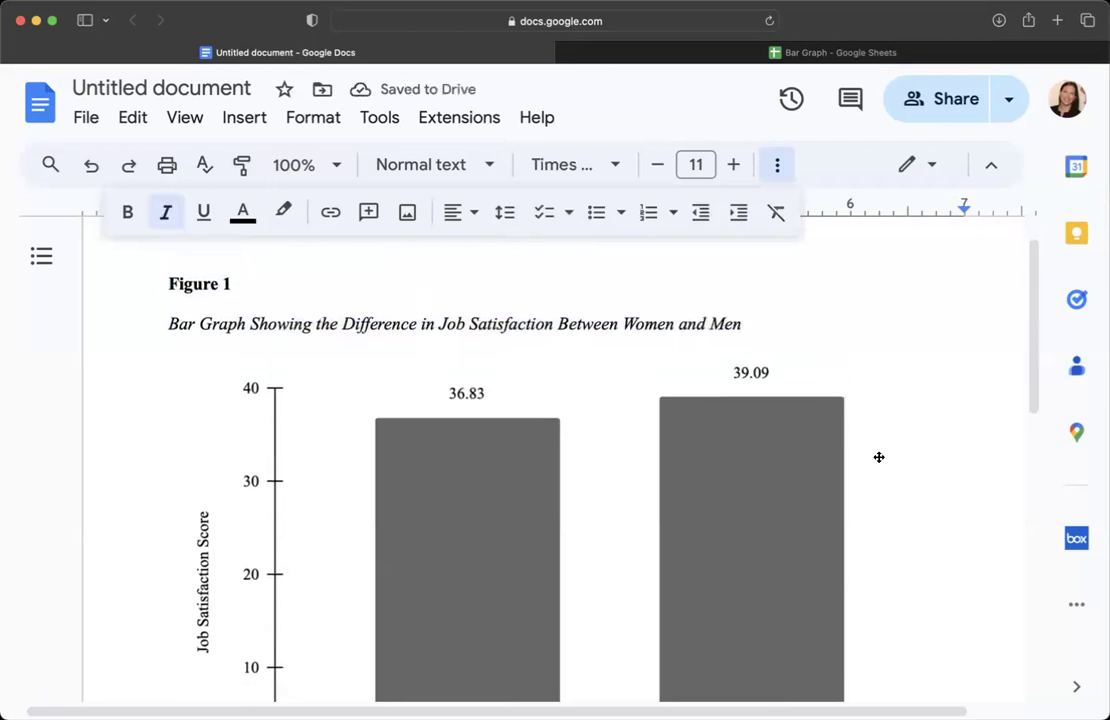
scroll(879, 457, down, 2)
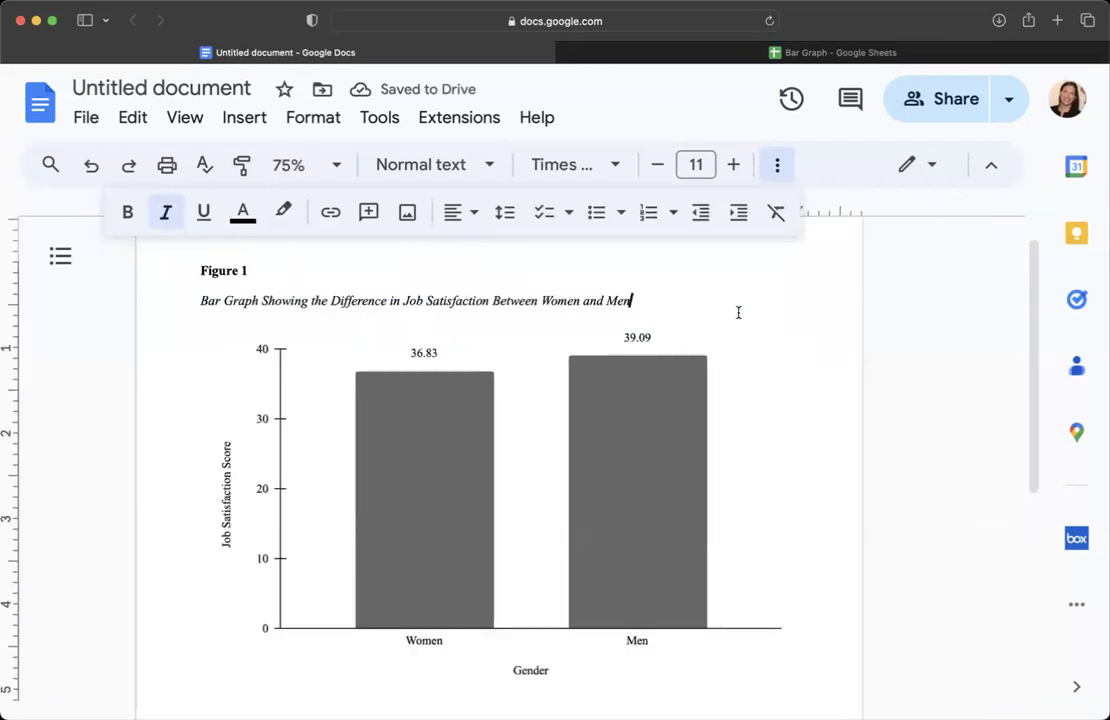
click(615, 373)
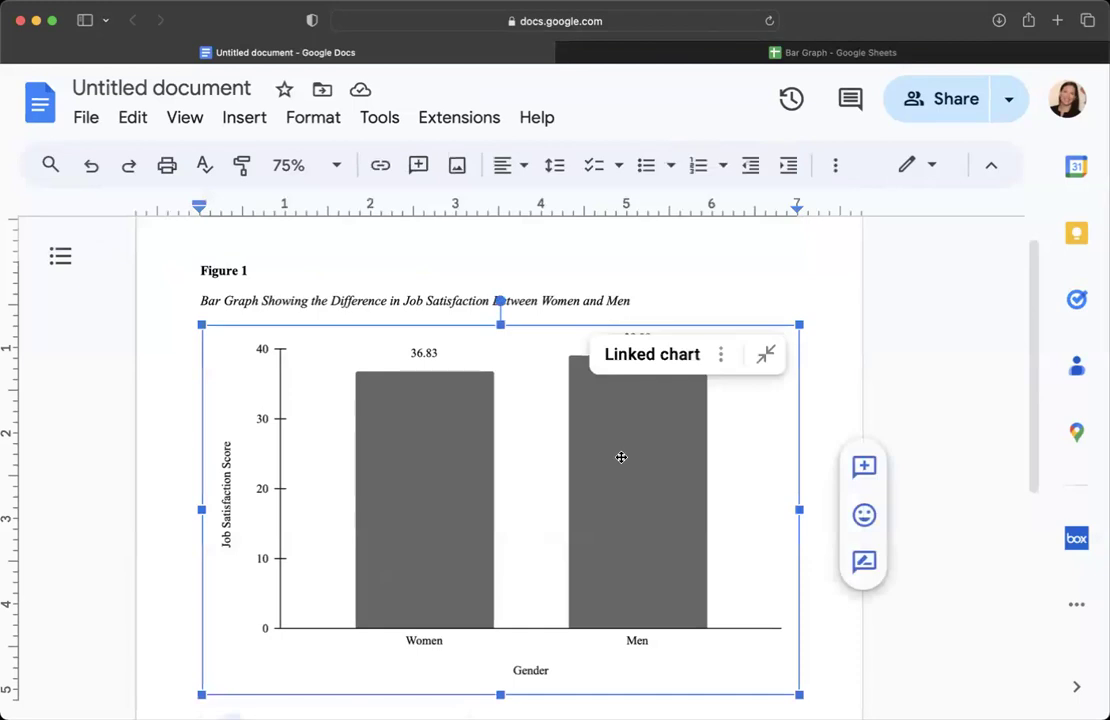
Step: In the Bar Graph spreadsheet, move the chart down below the data table
click(384, 299)
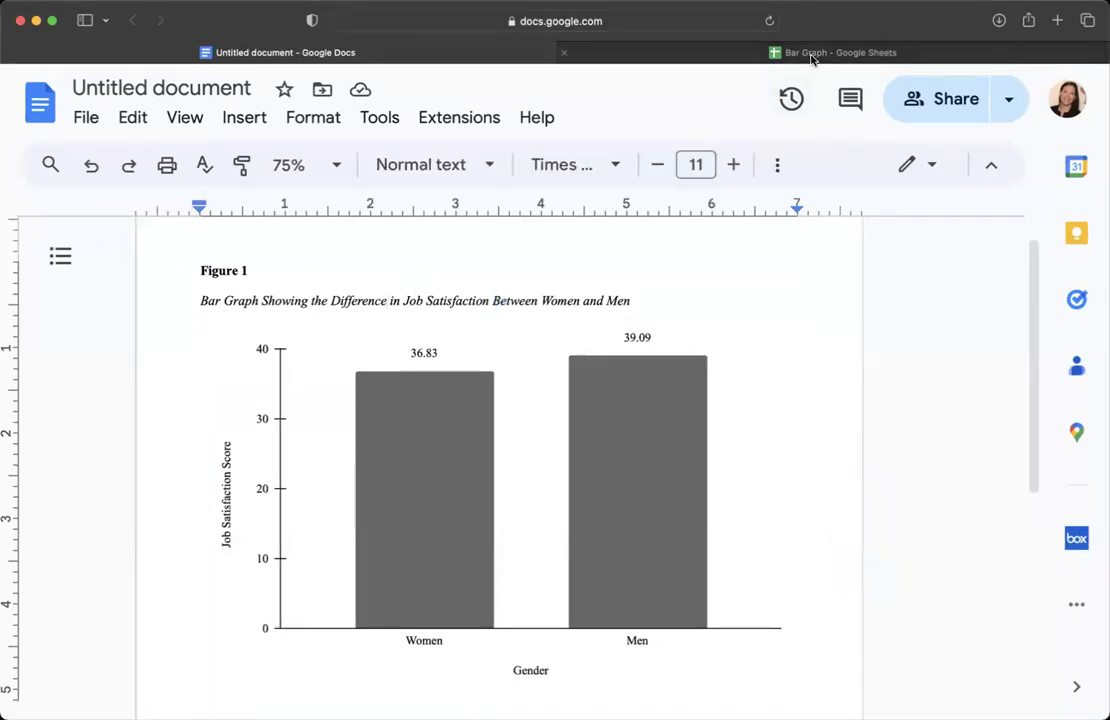
click(818, 52)
click(769, 438)
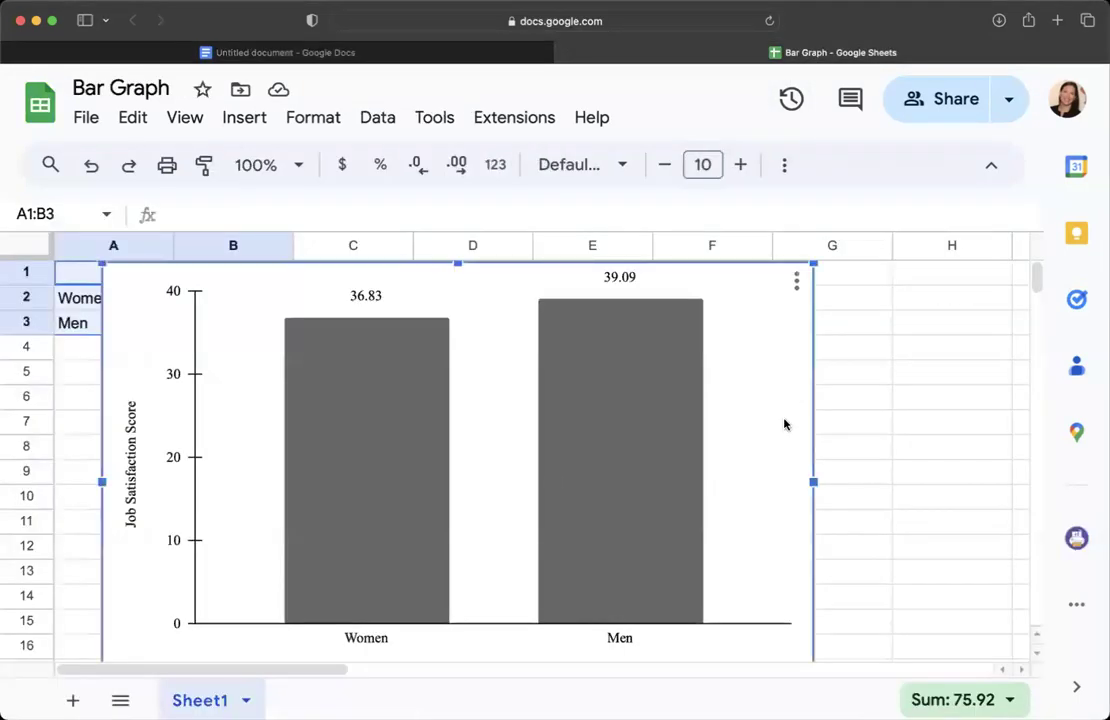
mouse_move(628, 457)
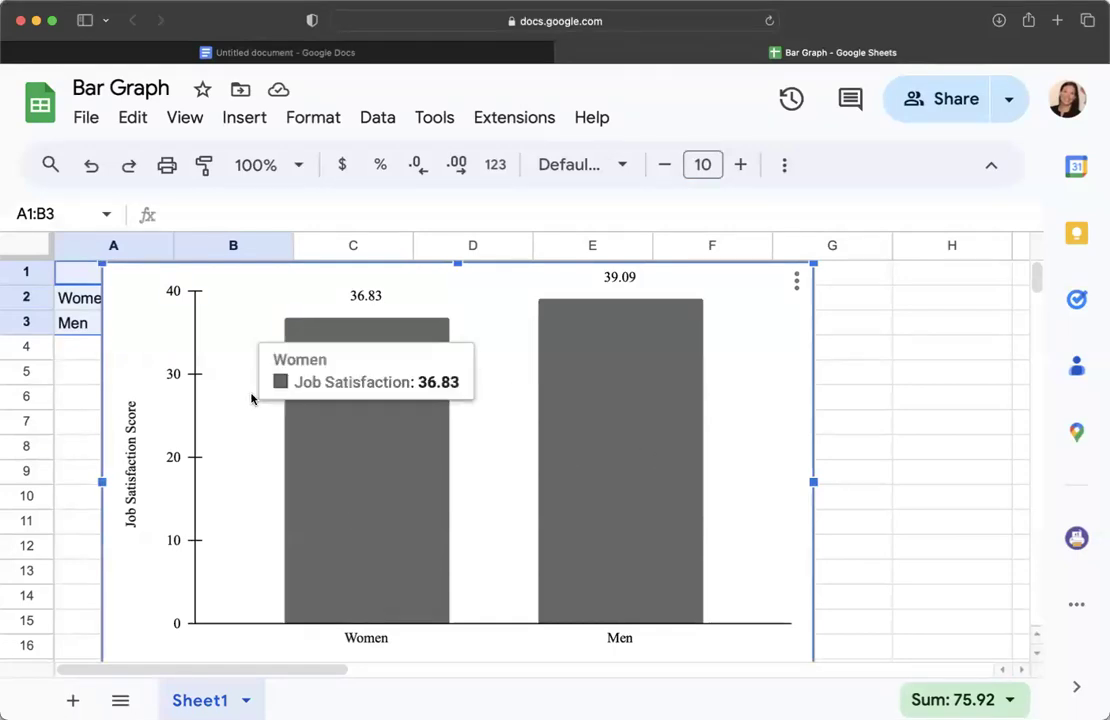
drag(283, 290, 287, 379)
Step: Change the Women value in cell B2 to 35.23
click(236, 306)
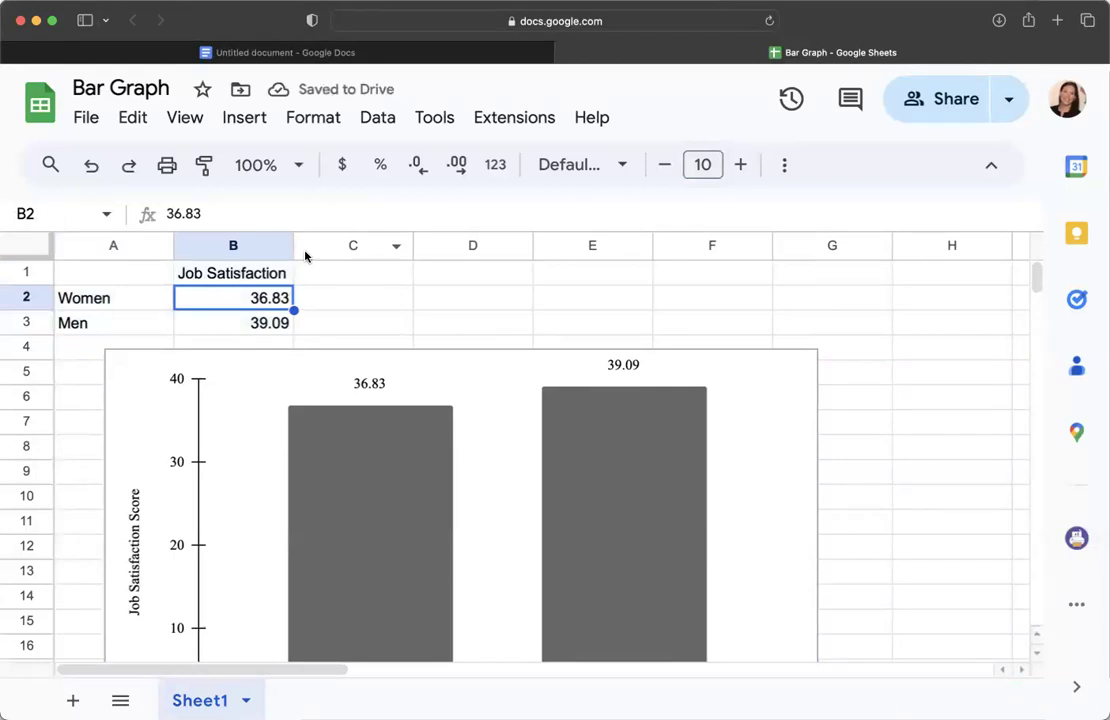
text(35,23)
key(BackSpace)
key(BackSpace)
key(BackSpace)
text(.23)
key(Return)
click(411, 463)
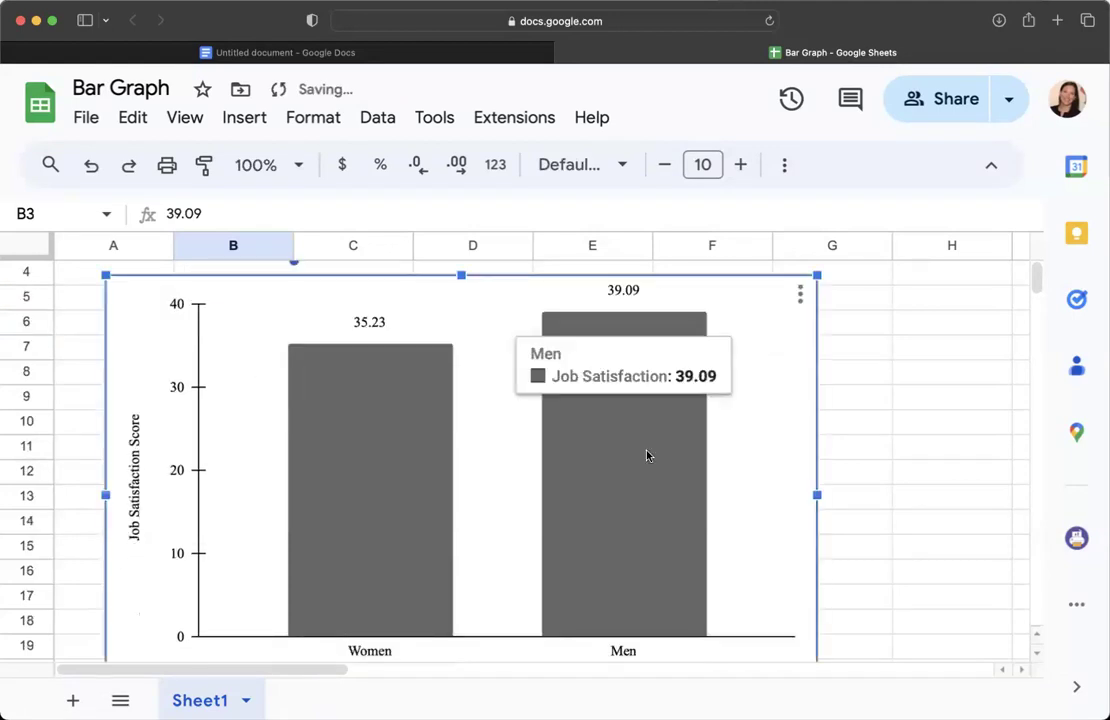
Step: Update the linked chart in the Doc to show Women at 35.23, then return to the spreadsheet
click(250, 53)
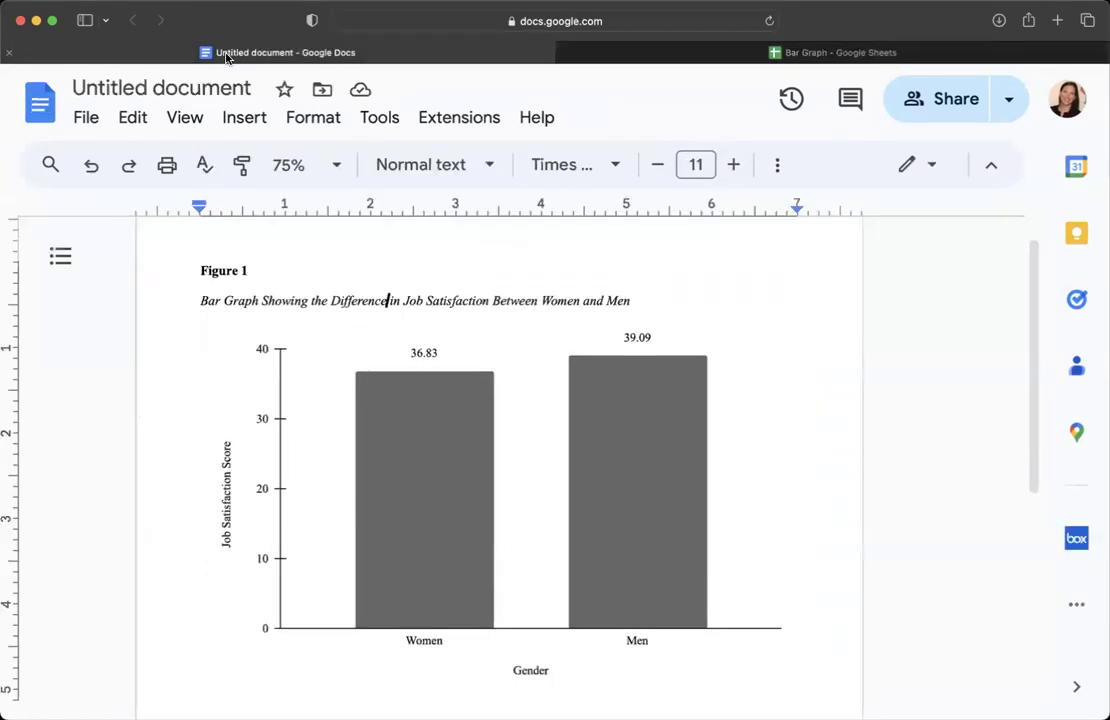
click(678, 509)
click(497, 357)
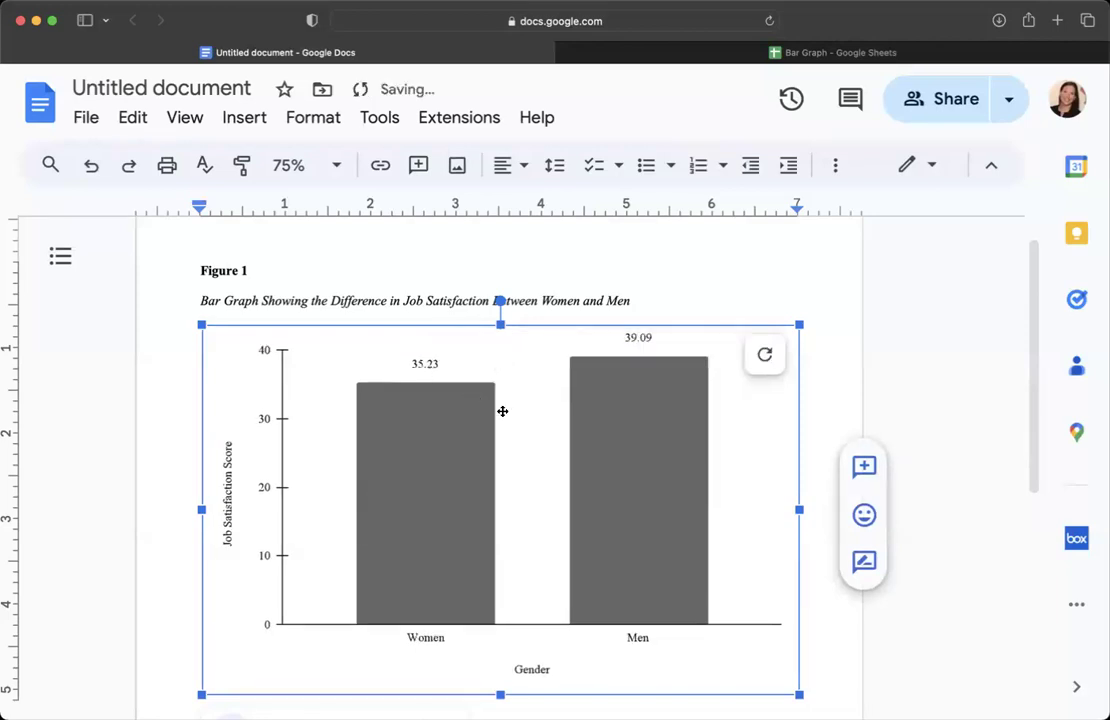
click(391, 301)
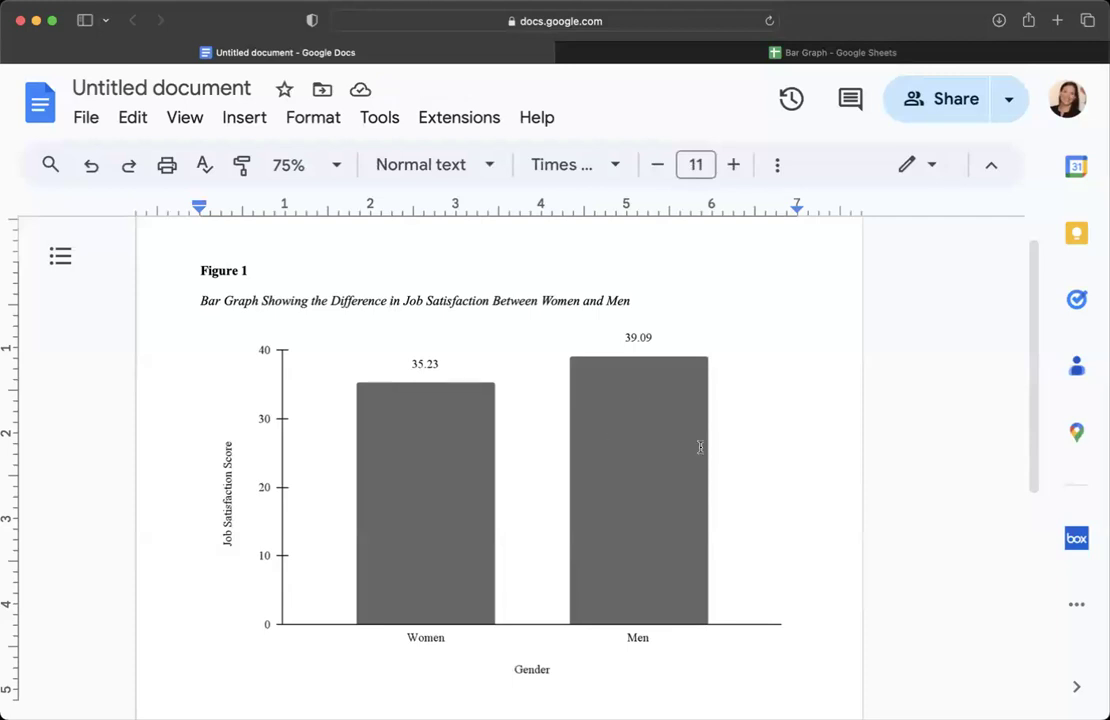
mouse_move(866, 58)
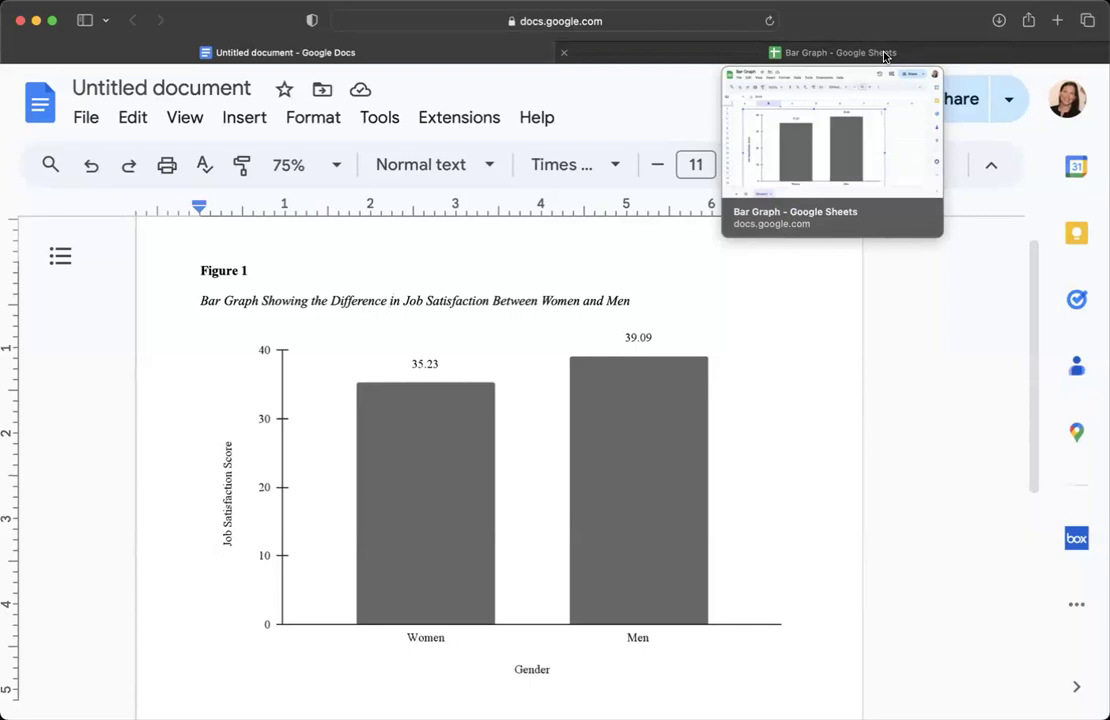
click(884, 57)
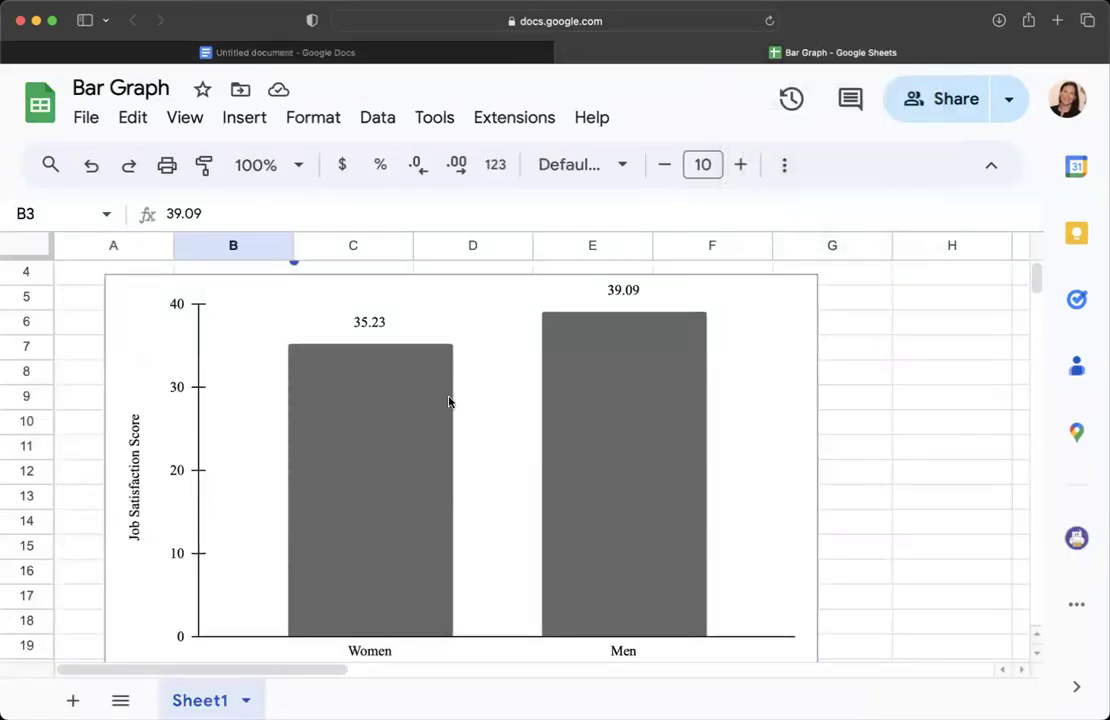